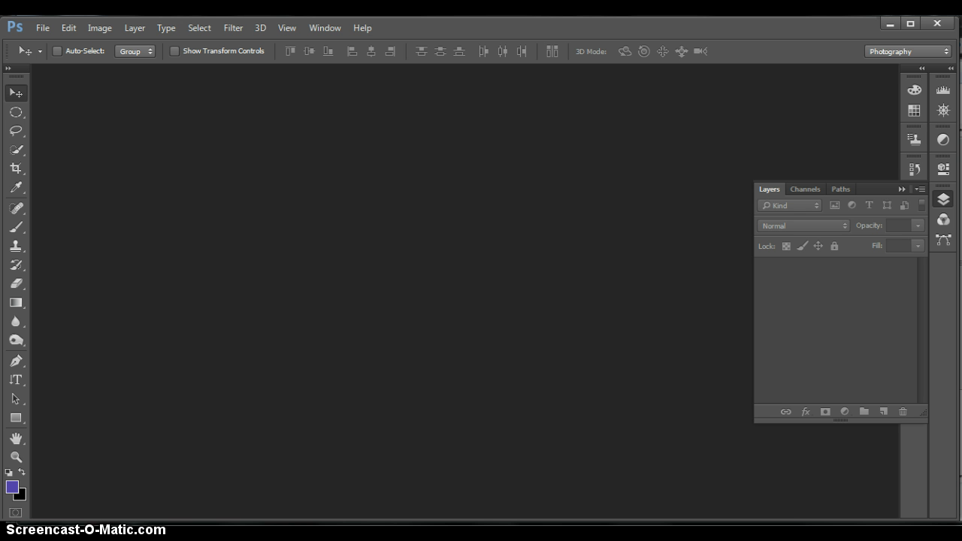
Step: Open the JPEG file Images from the CAD Design folder
left_click(42, 28)
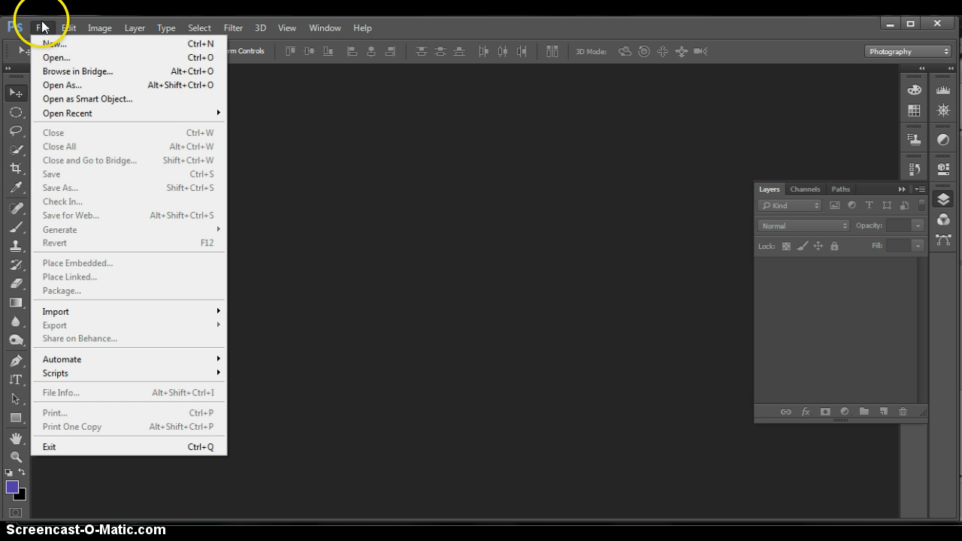
left_click(53, 58)
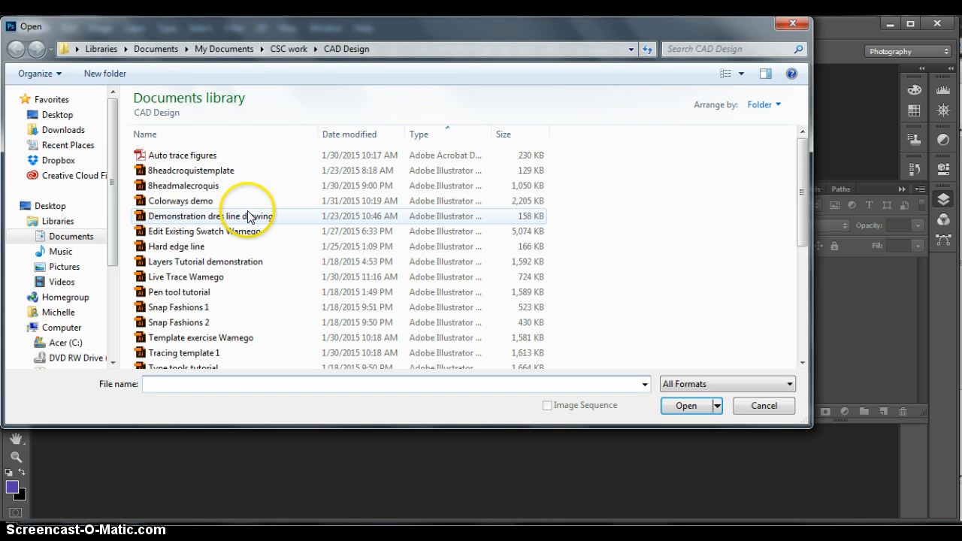
scroll(632, 189, "down", 5)
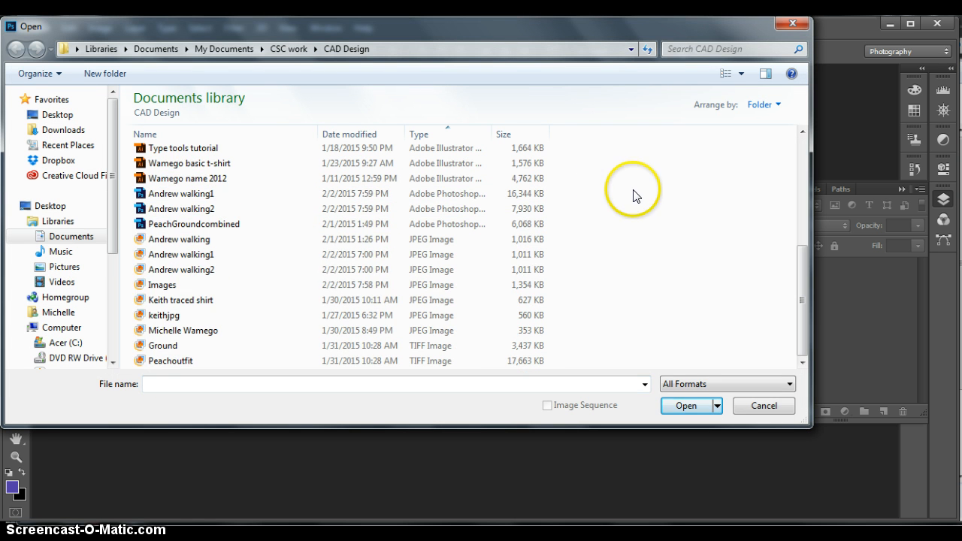
left_click(161, 284)
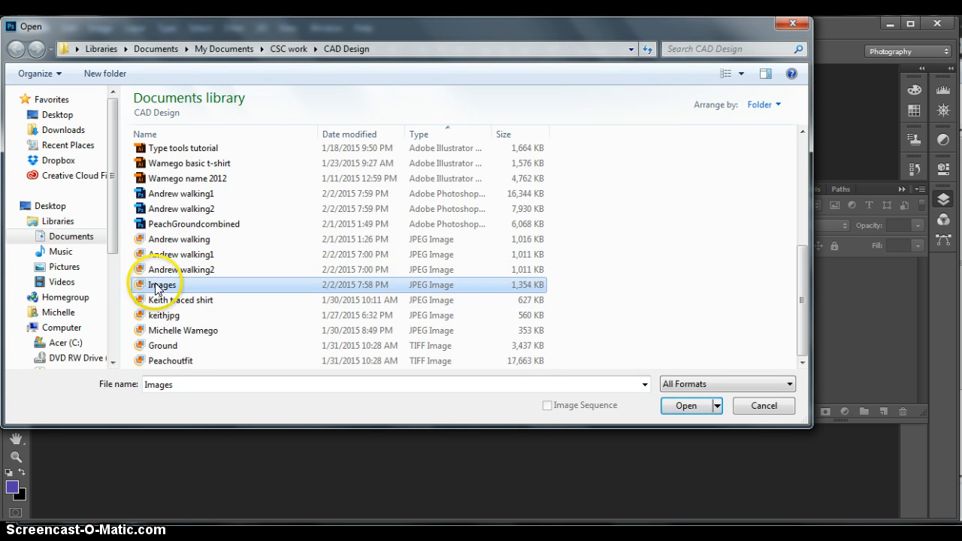
left_click(672, 407)
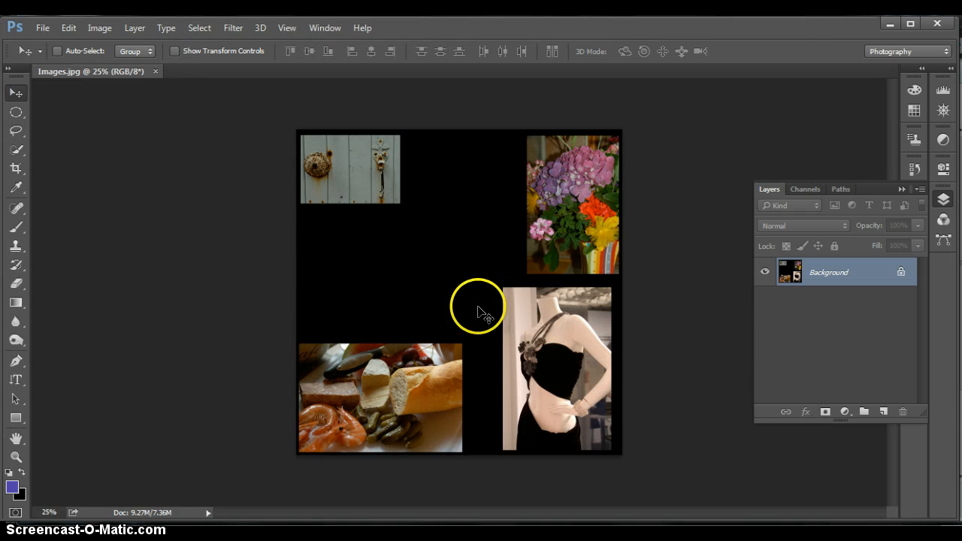
Step: Examine the door photo at 100% zoom and check the document's image size and resolution settings
left_click(14, 458)
left_click(455, 350)
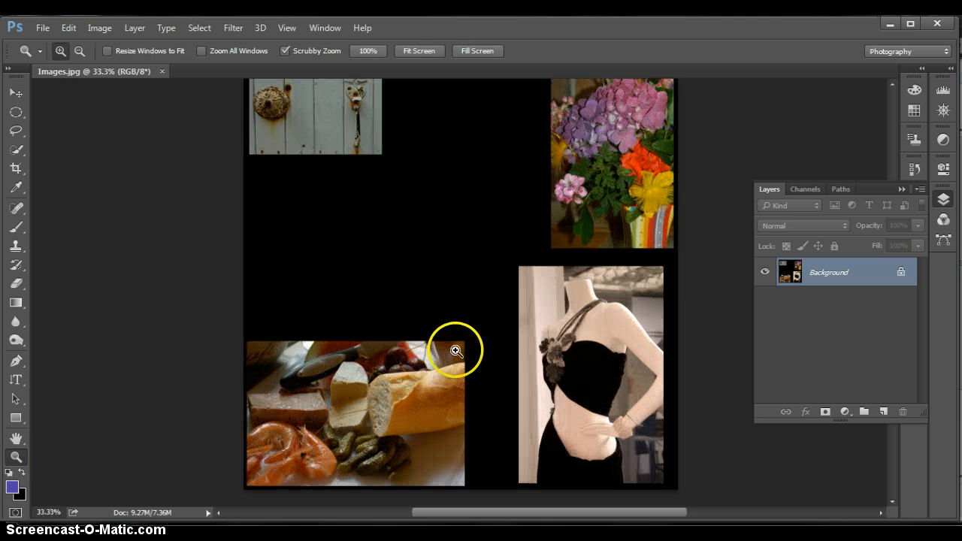
scroll(340, 216, "up", 2)
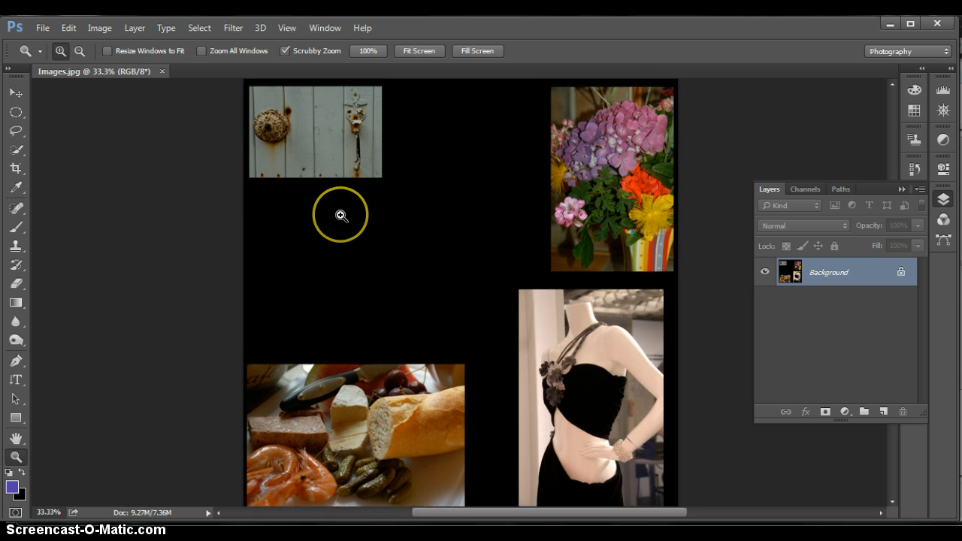
left_click(318, 139)
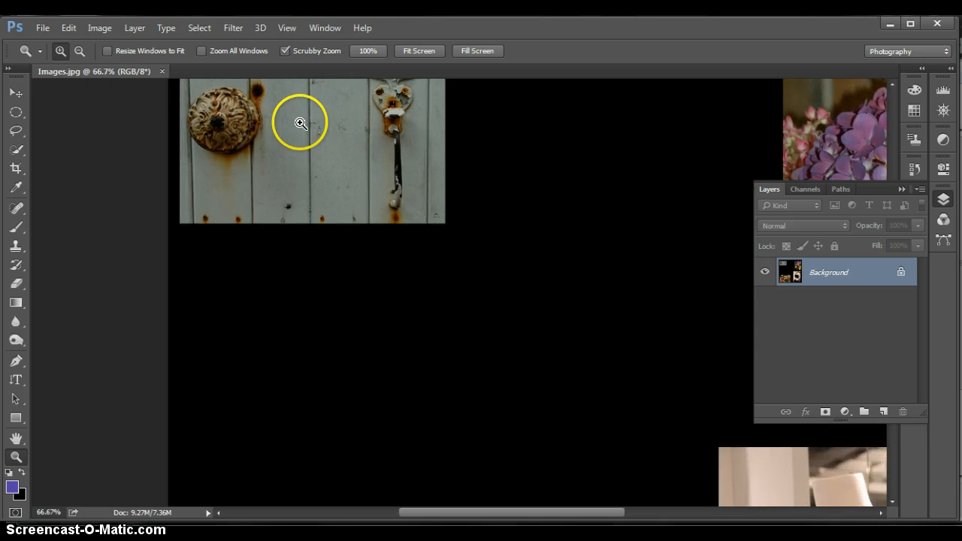
left_click(300, 122)
left_click_drag(285, 131, 340, 289)
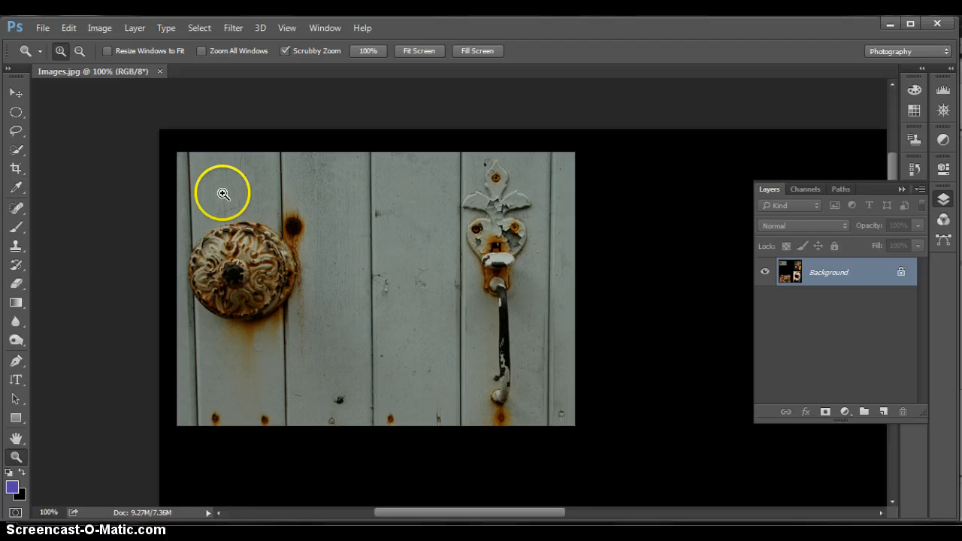
left_click(99, 32)
left_click(107, 136)
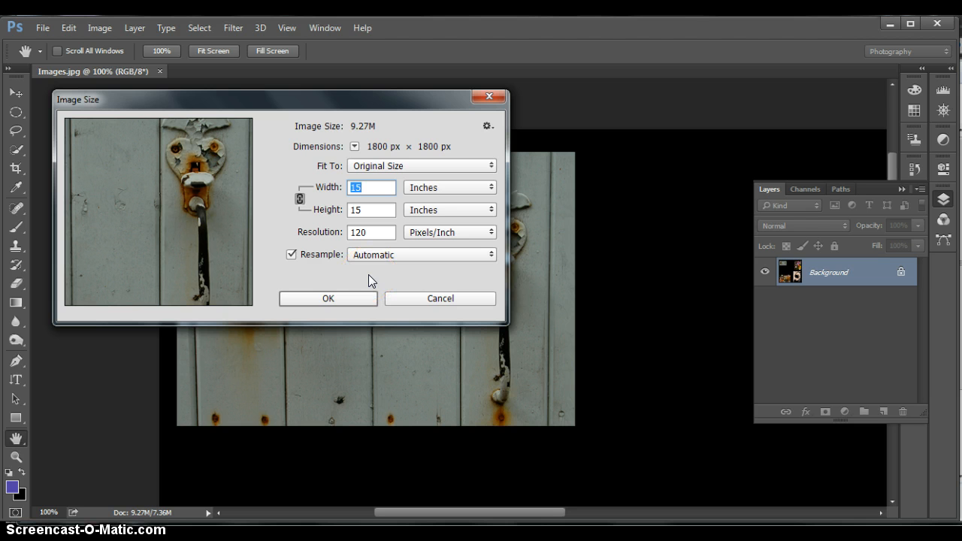
left_click(334, 299)
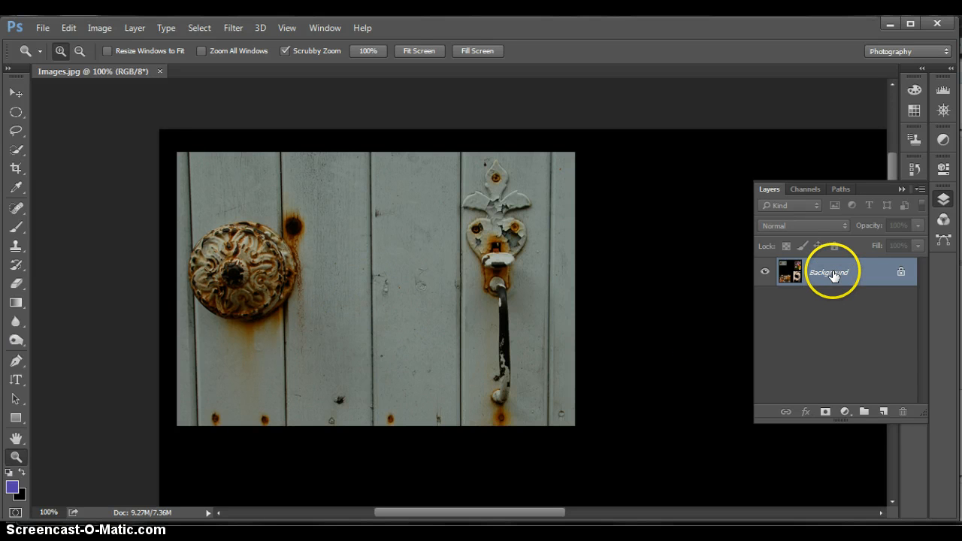
Step: Add a blank layer above the Background layer and delete it again
left_click(883, 413)
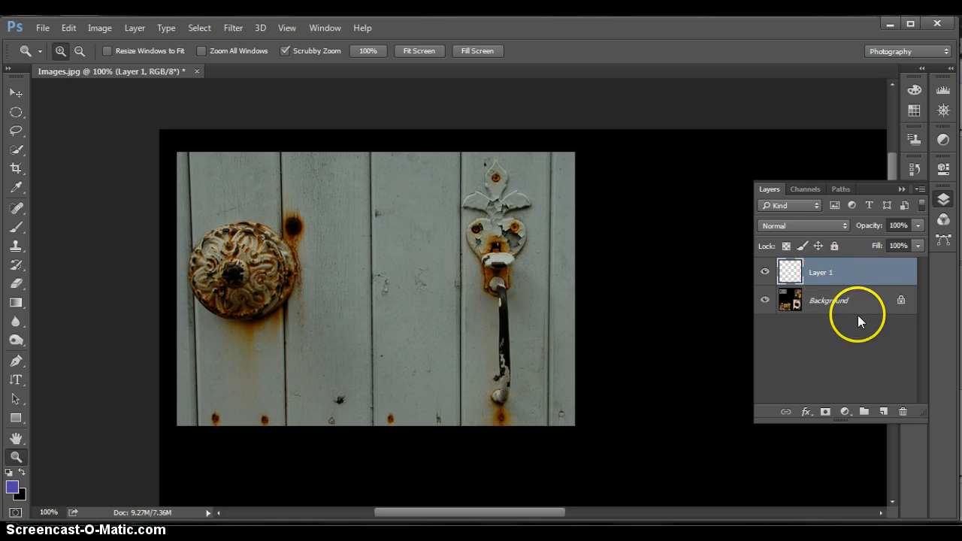
left_click(904, 412)
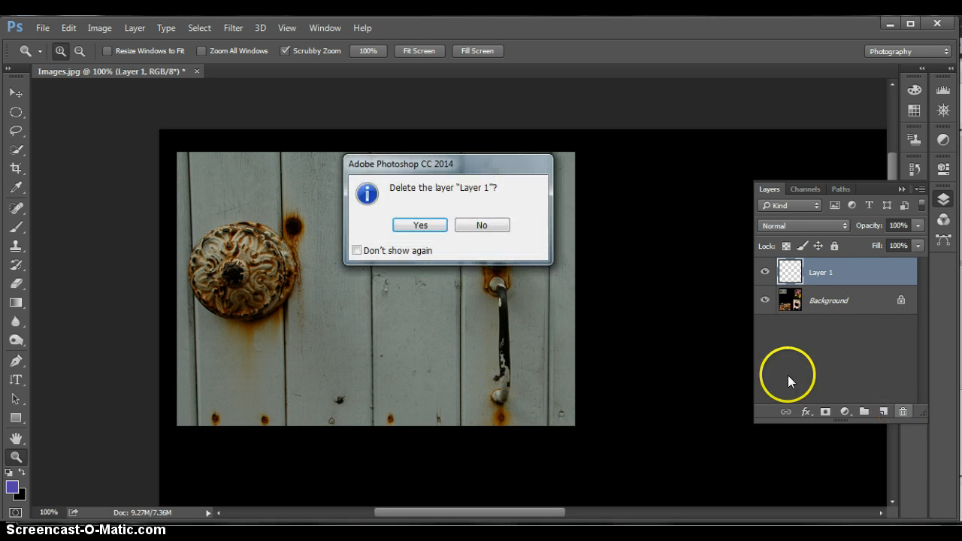
left_click(406, 224)
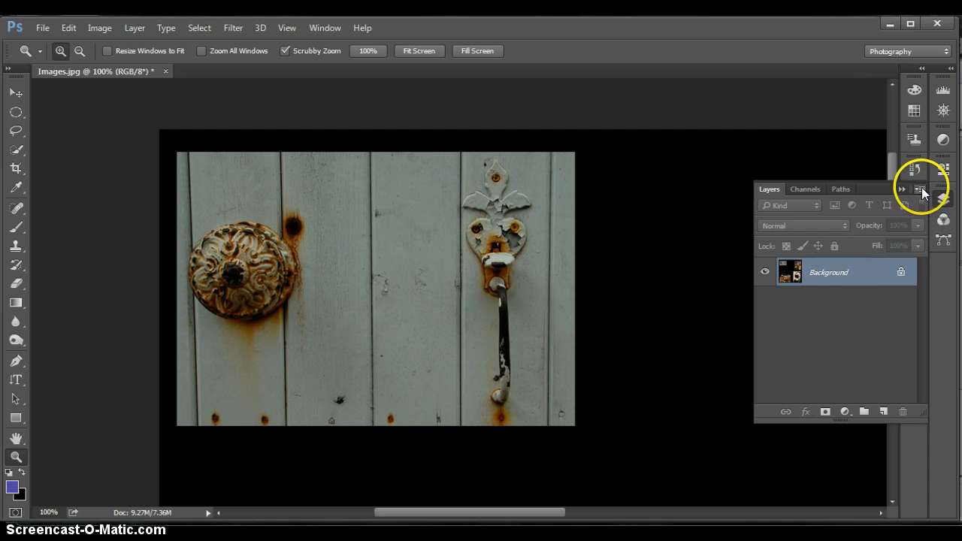
Step: Duplicate the Background layer as Background copy and hide the original Background layer
left_click(922, 191)
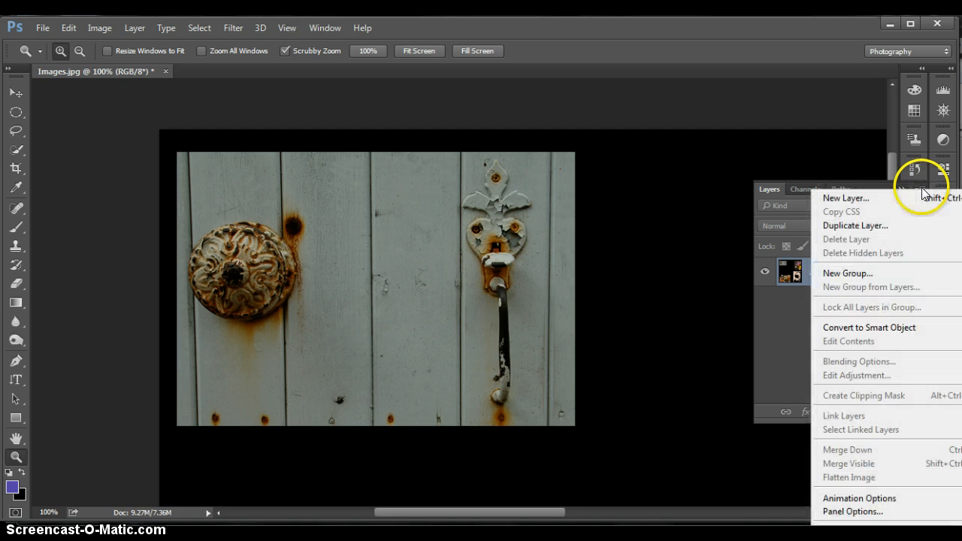
left_click(845, 224)
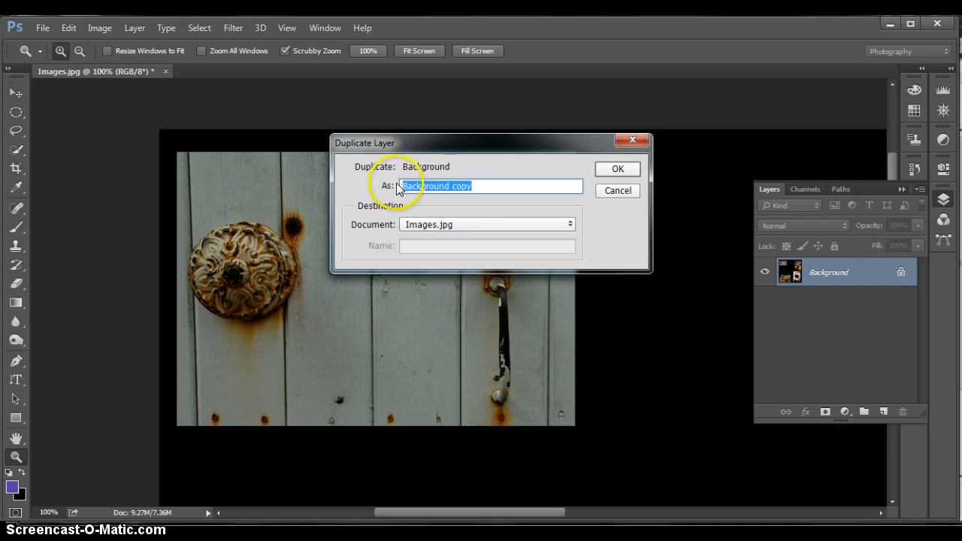
left_click(617, 169)
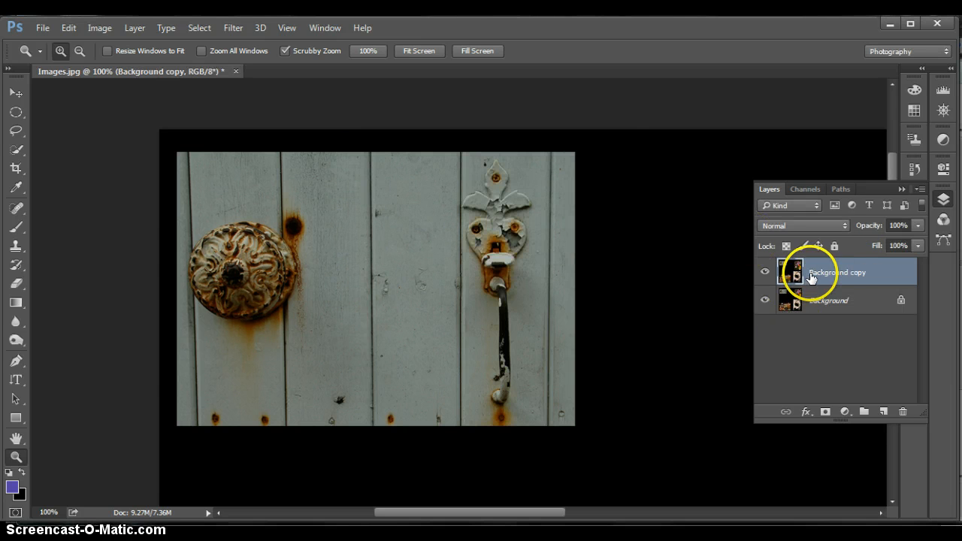
left_click(765, 302)
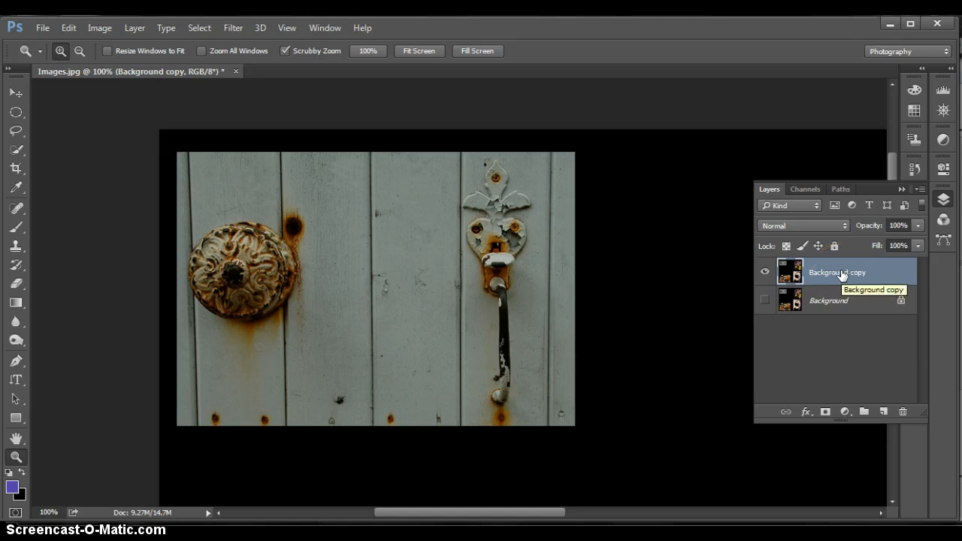
Step: Select a tall strip through the middle of the door photo with the Rectangular Marquee, reset the default colours and delete the strip
left_click(15, 112)
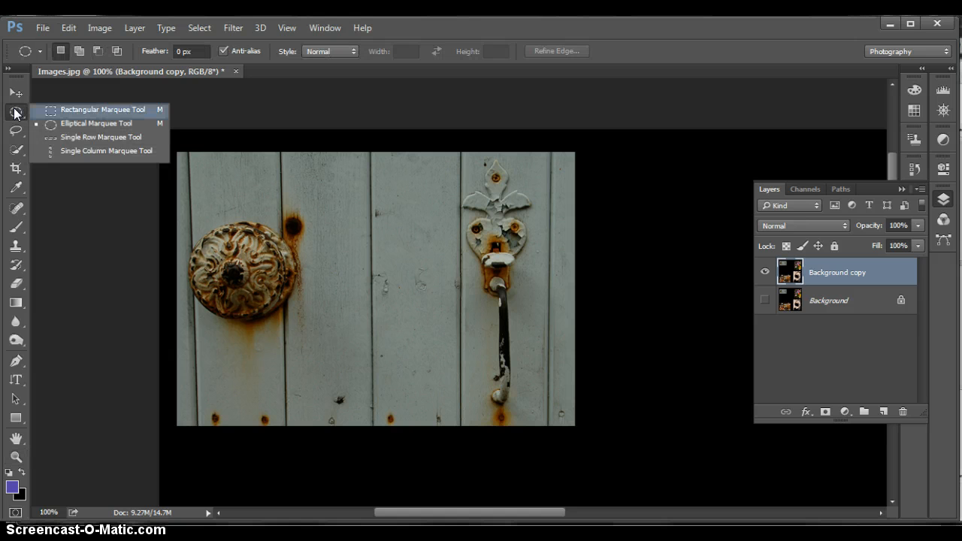
left_click(41, 110)
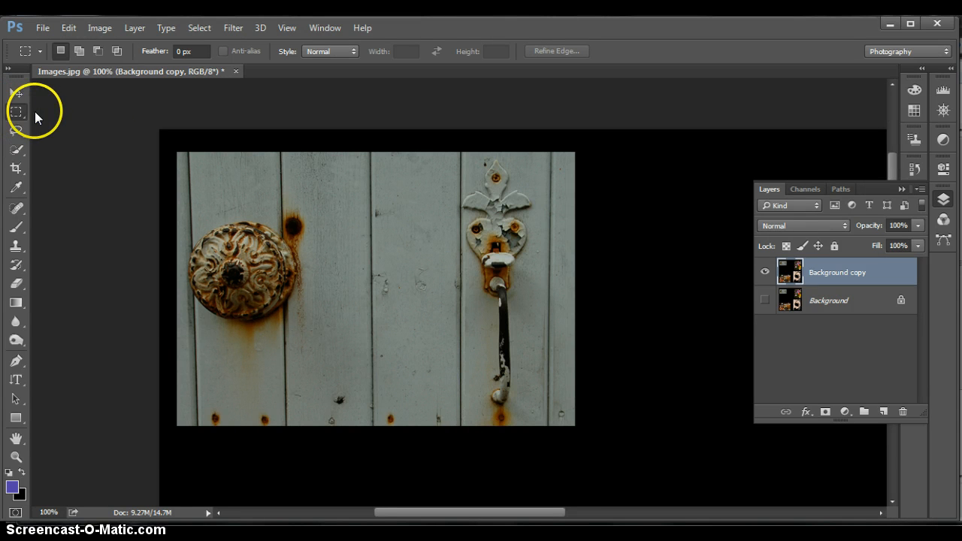
left_click_drag(320, 150, 398, 443)
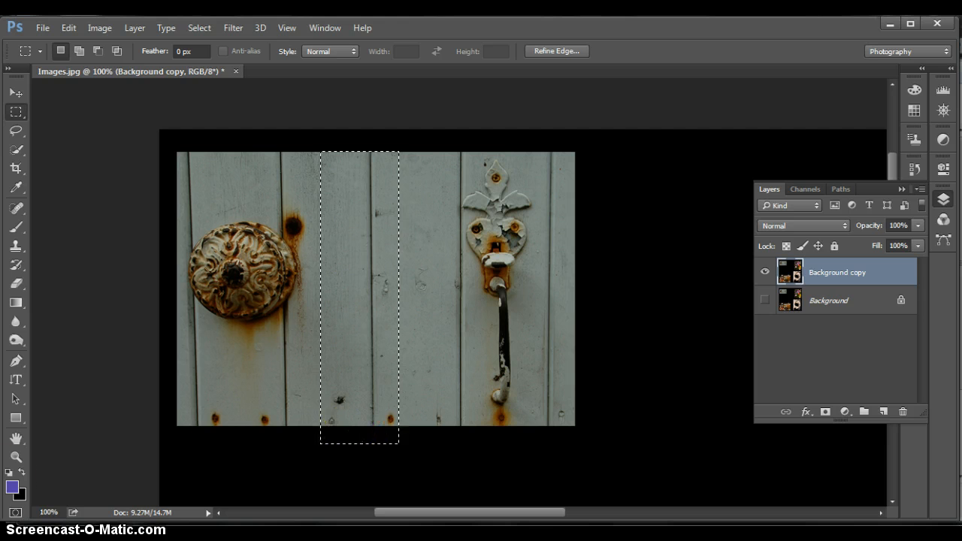
left_click(9, 472)
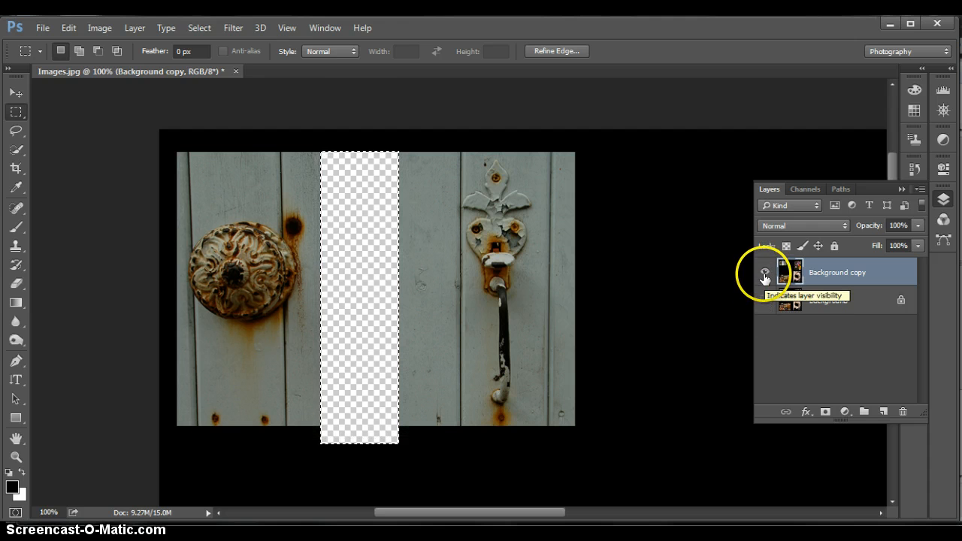
Step: Show the Background layer behind the deleted strip, hide it again and clear the selection
left_click(765, 301)
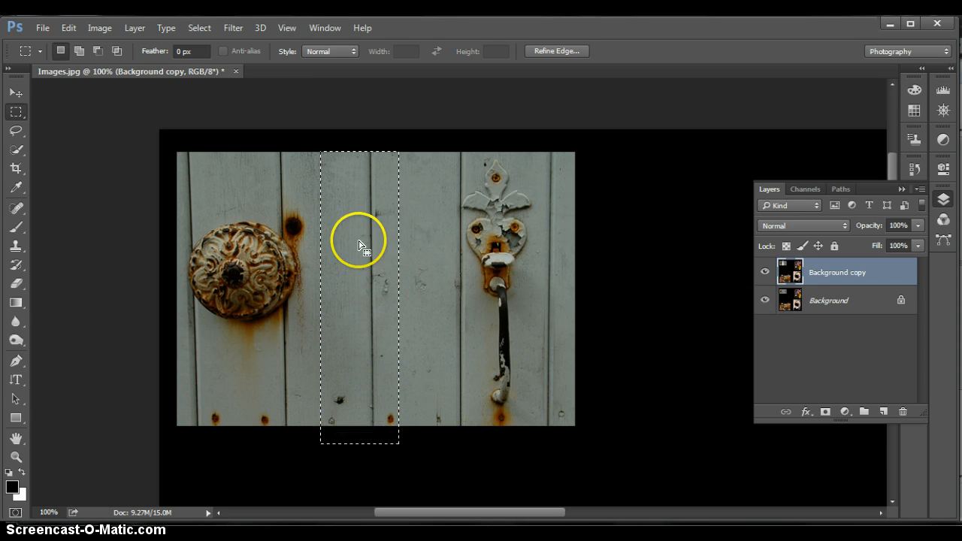
left_click(765, 301)
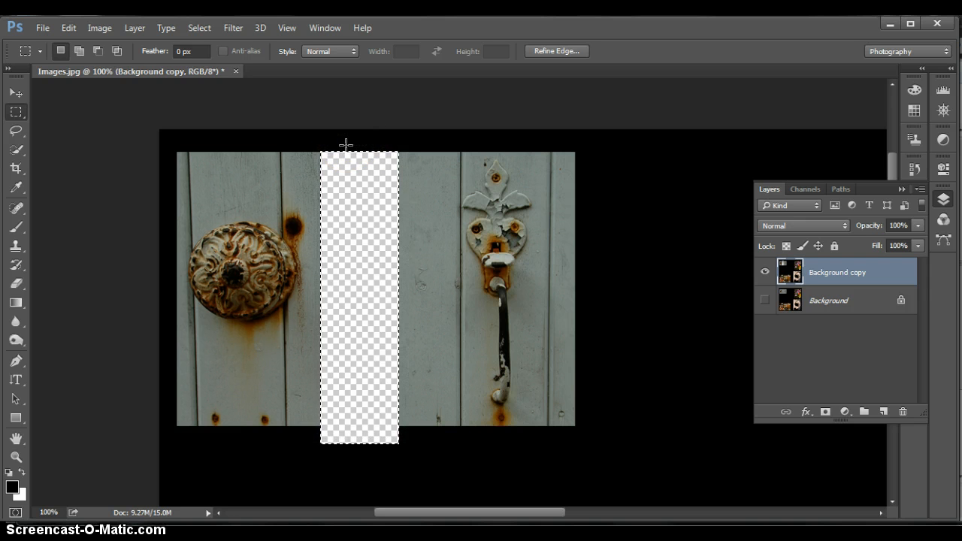
left_click(199, 28)
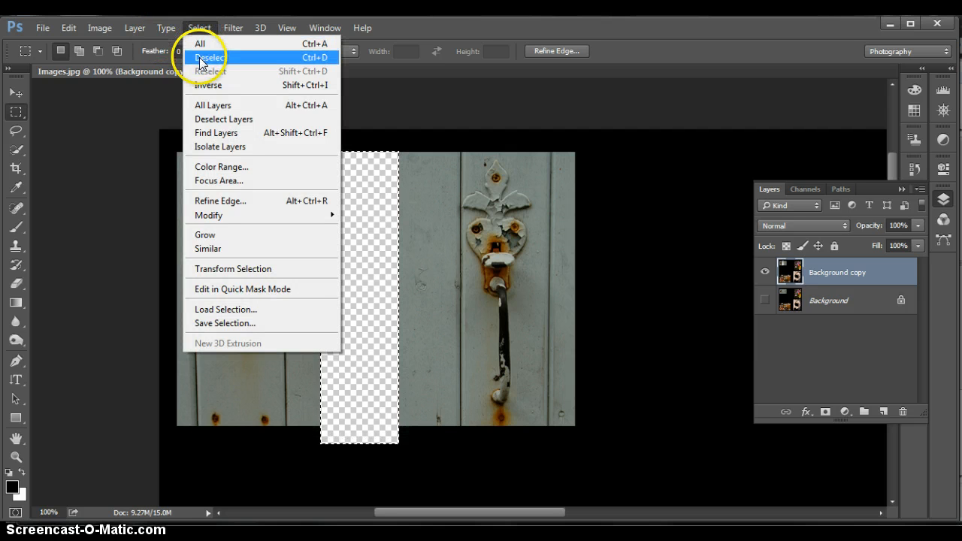
left_click(326, 64)
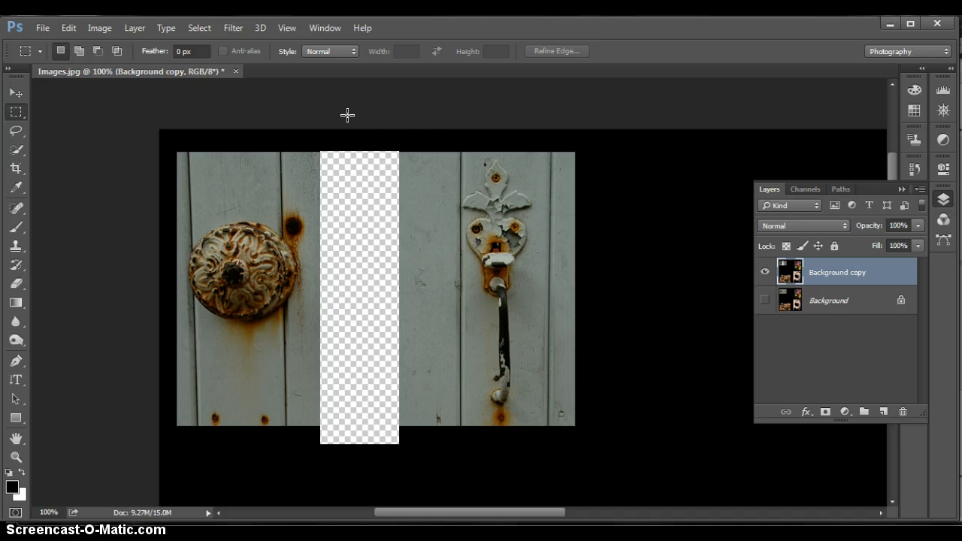
Step: Select the round doorknob with the Elliptical Marquee and reposition the selection outline to fit its edge
left_click(19, 114)
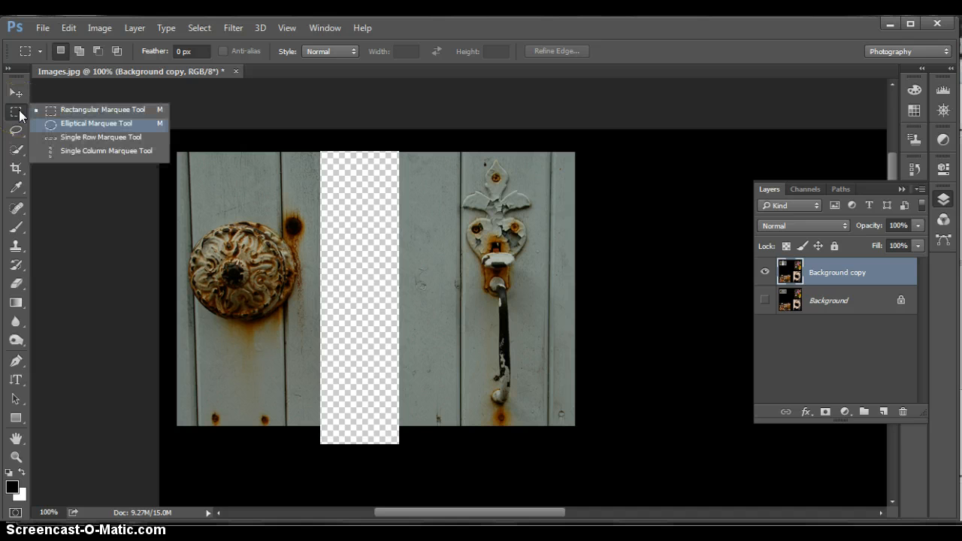
left_click(75, 123)
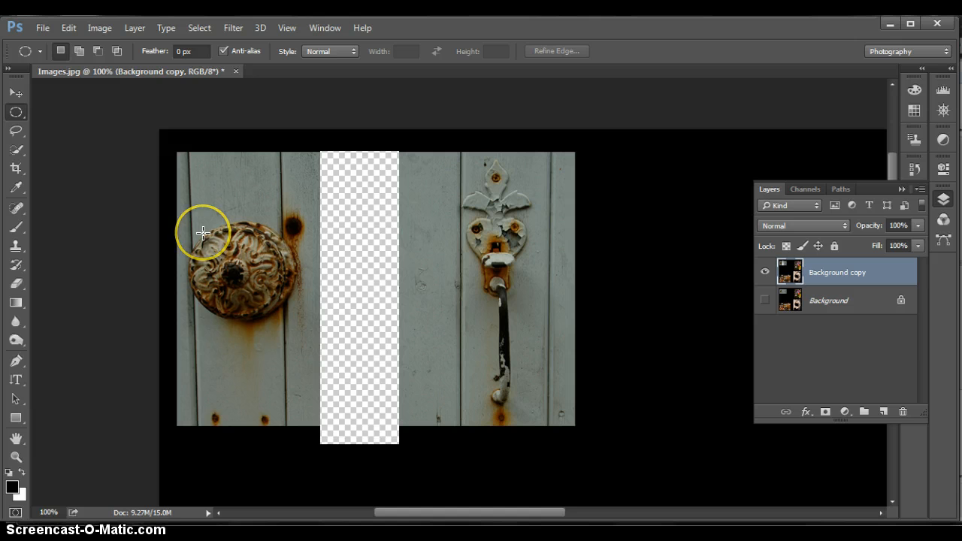
left_click_drag(203, 233, 306, 329)
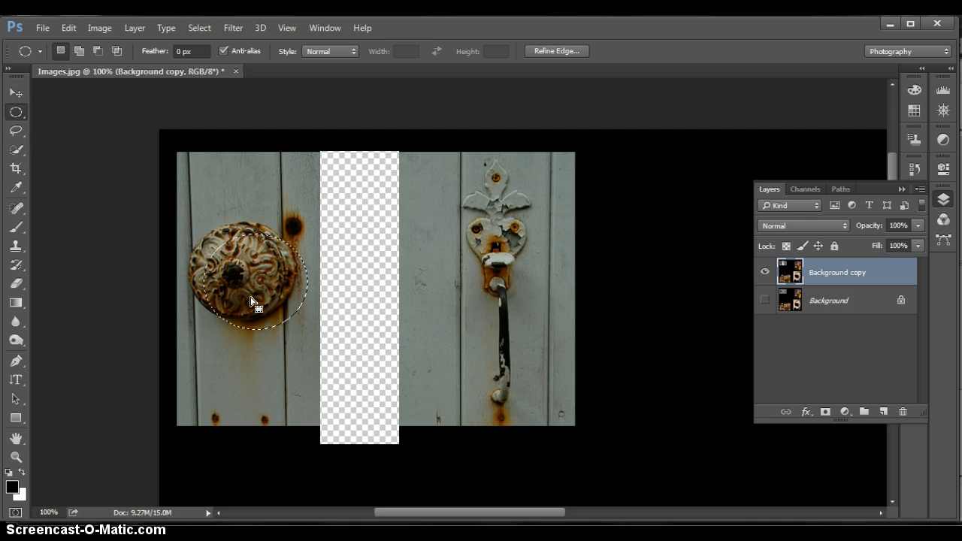
mouse_move(251, 301)
left_mouse_down()
mouse_move(260, 296)
mouse_move(237, 292)
left_mouse_up()
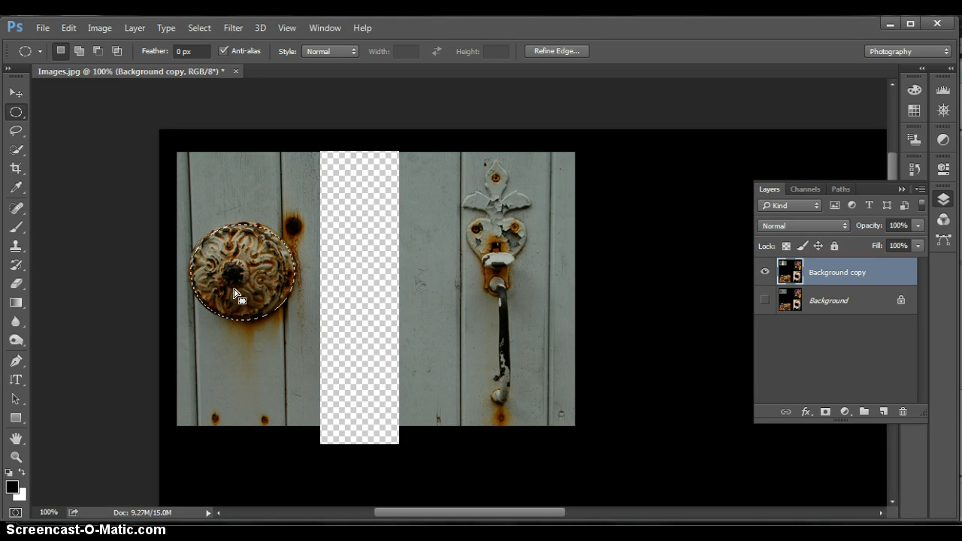
Step: Try to move the selected doorknob toward the deleted strip with the Move tool and undo the move
left_click(16, 94)
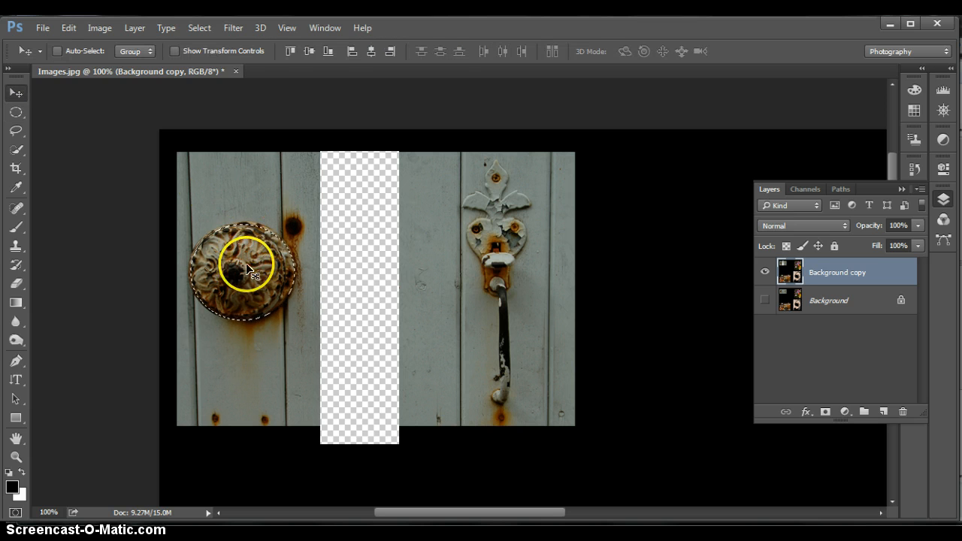
left_click_drag(234, 269, 263, 290)
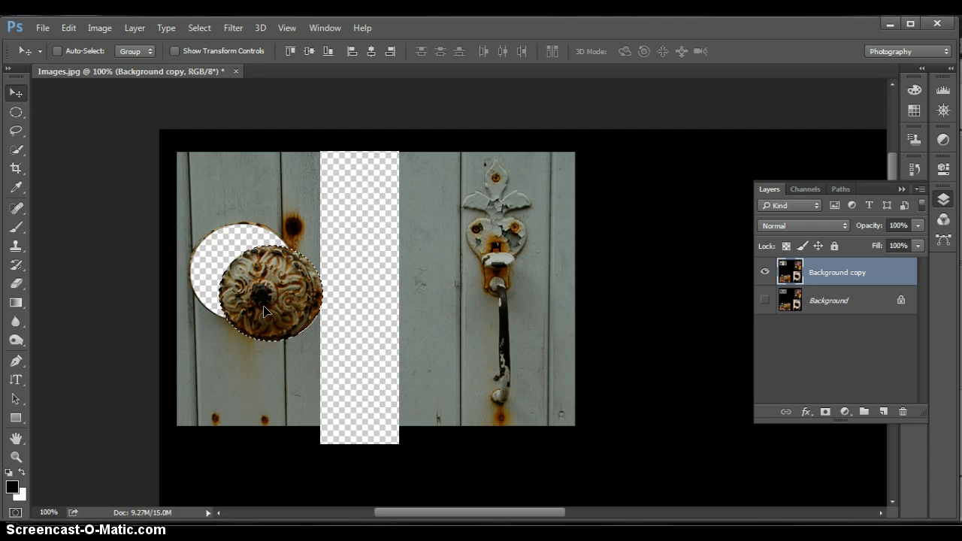
left_click(18, 112)
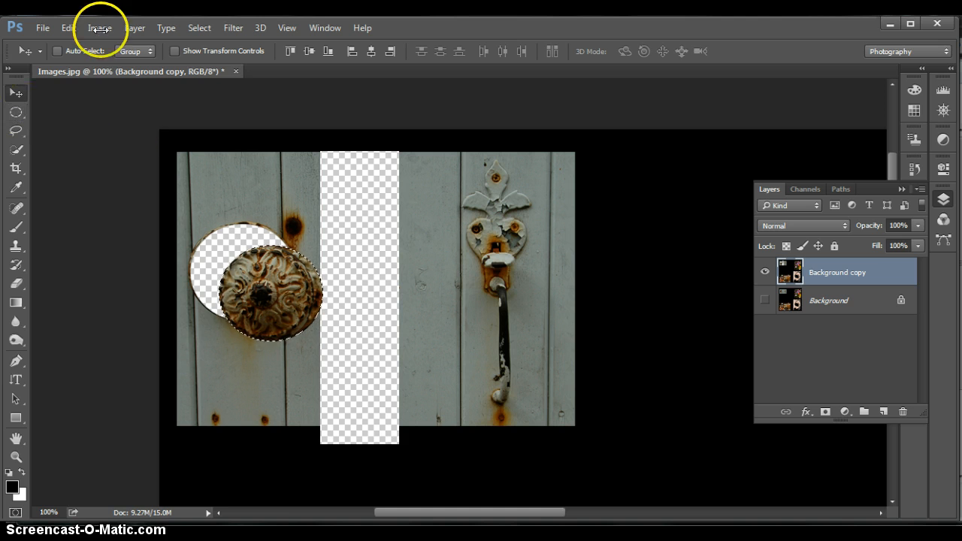
left_click(66, 28)
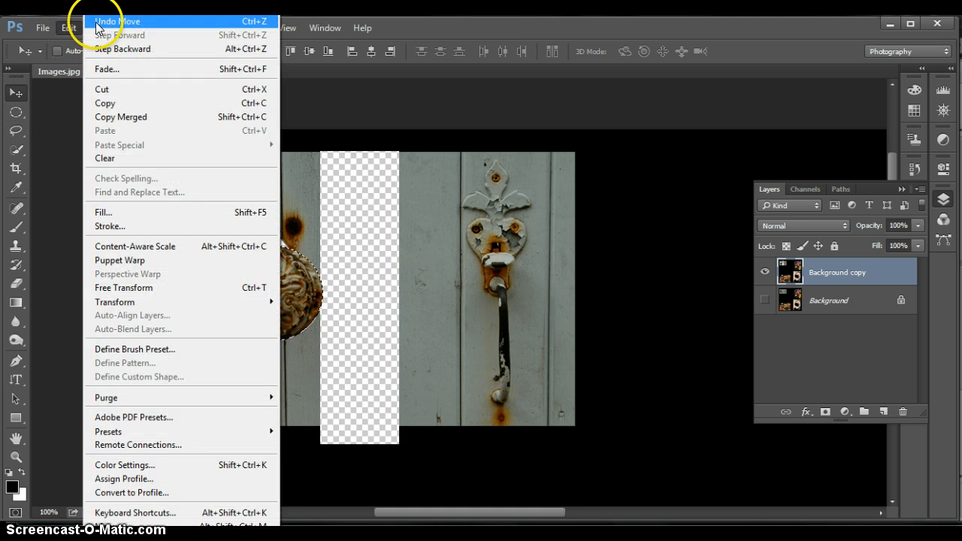
left_click(97, 23)
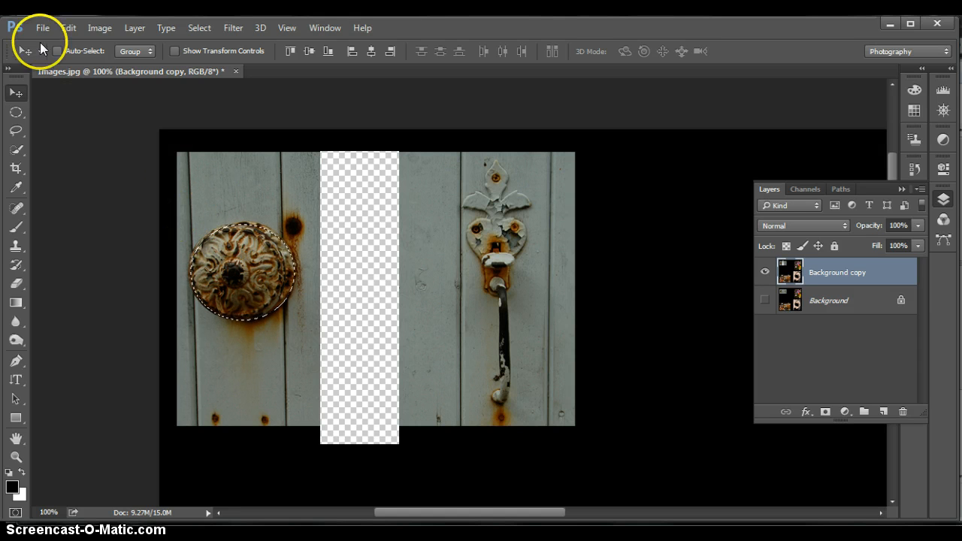
Step: Enlarge the selected doorknob to about 139% in width and height with Free Transform and apply the transformation
left_click(68, 28)
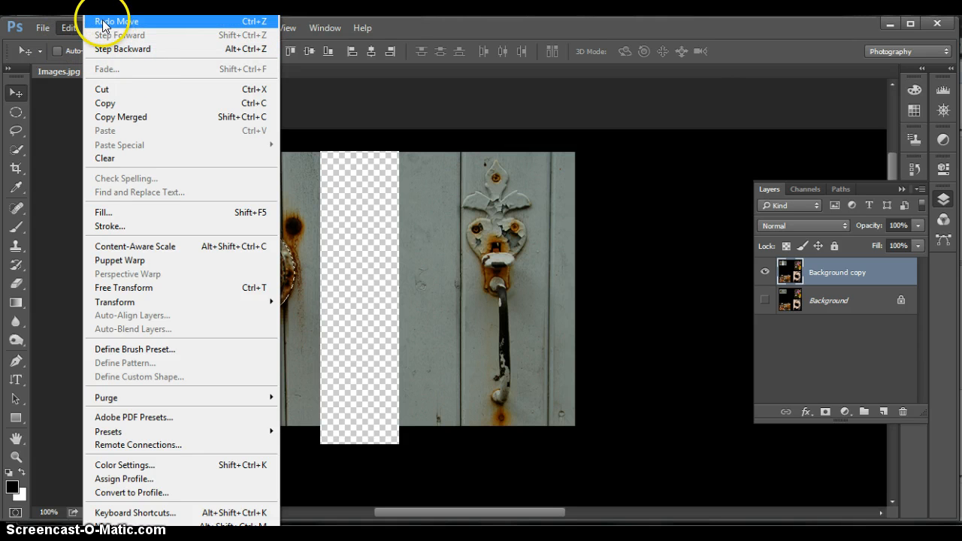
left_click(70, 29)
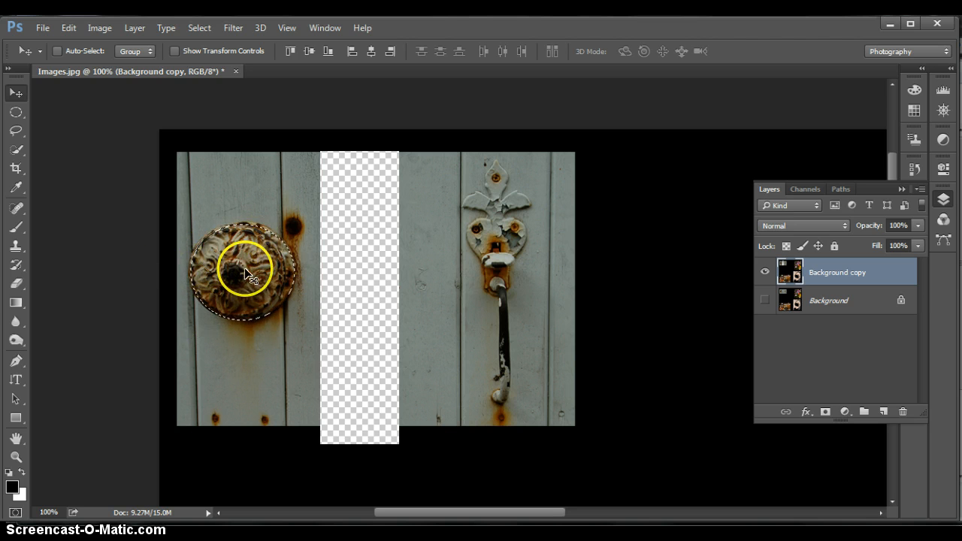
left_click(100, 28)
mouse_move(74, 27)
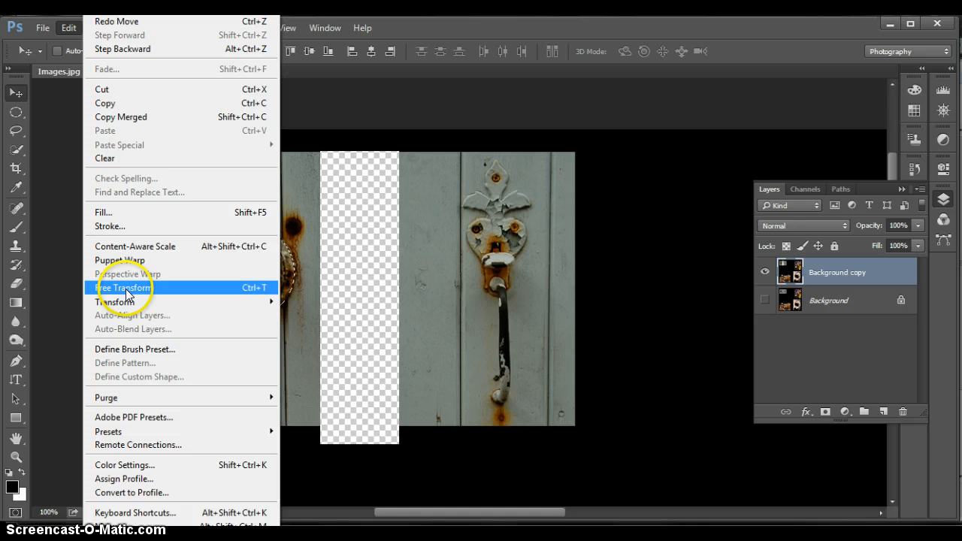
mouse_move(124, 304)
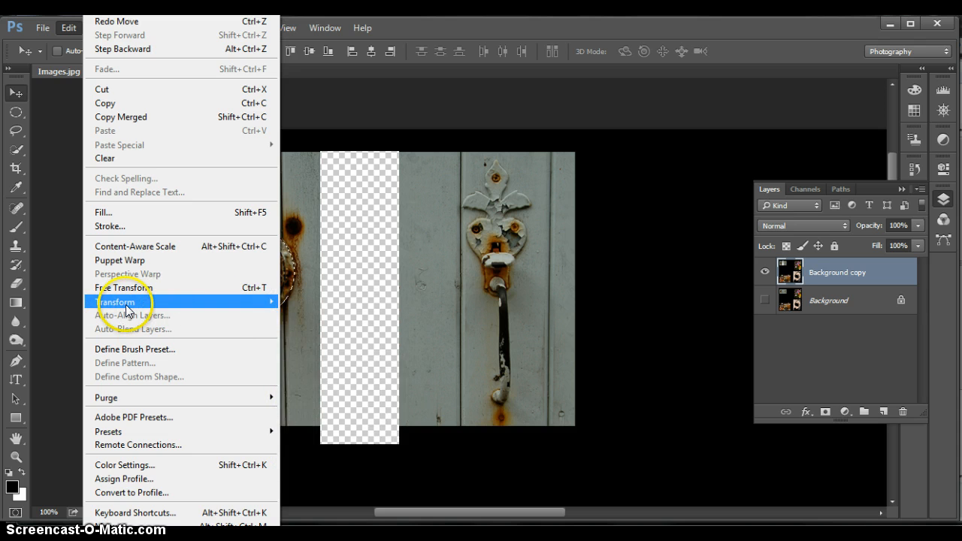
left_click(122, 286)
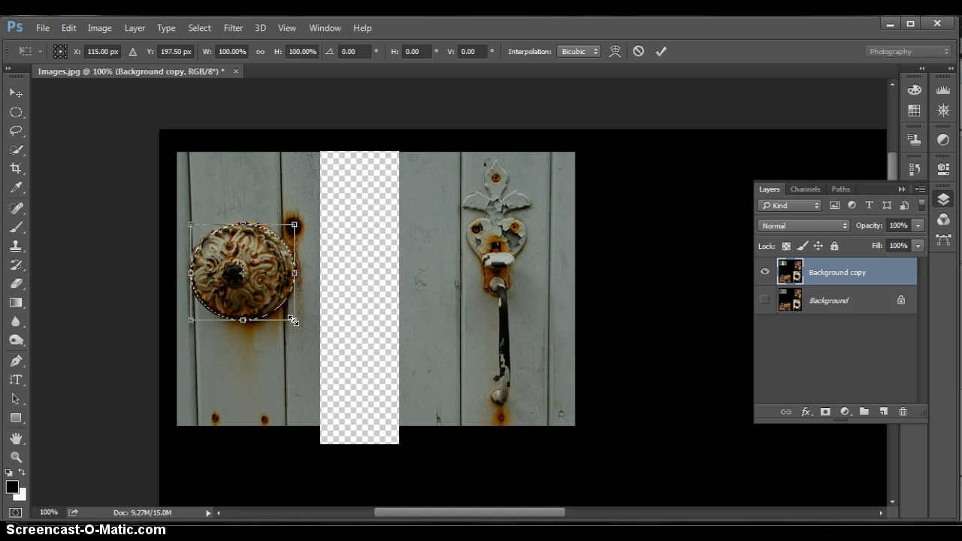
left_click_drag(293, 321, 349, 341)
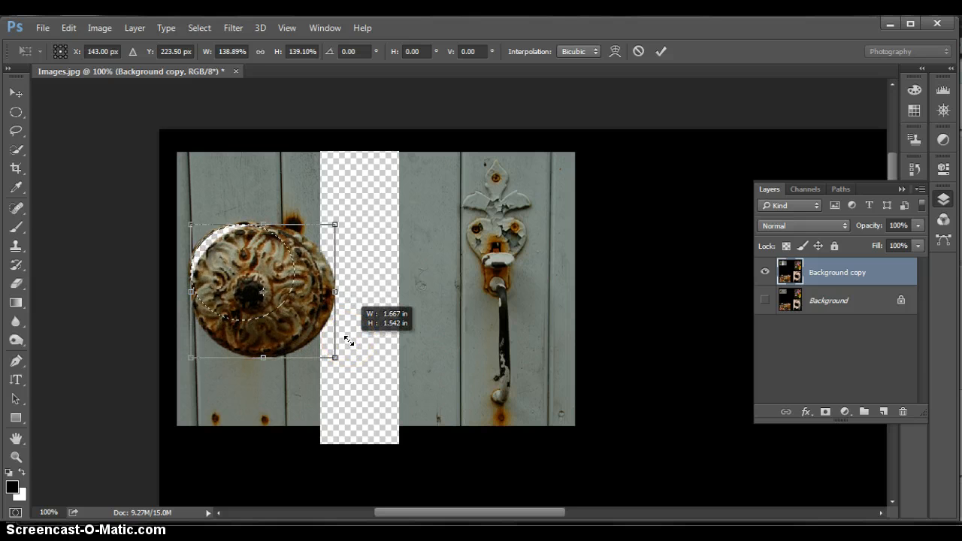
left_click_drag(349, 340, 349, 340)
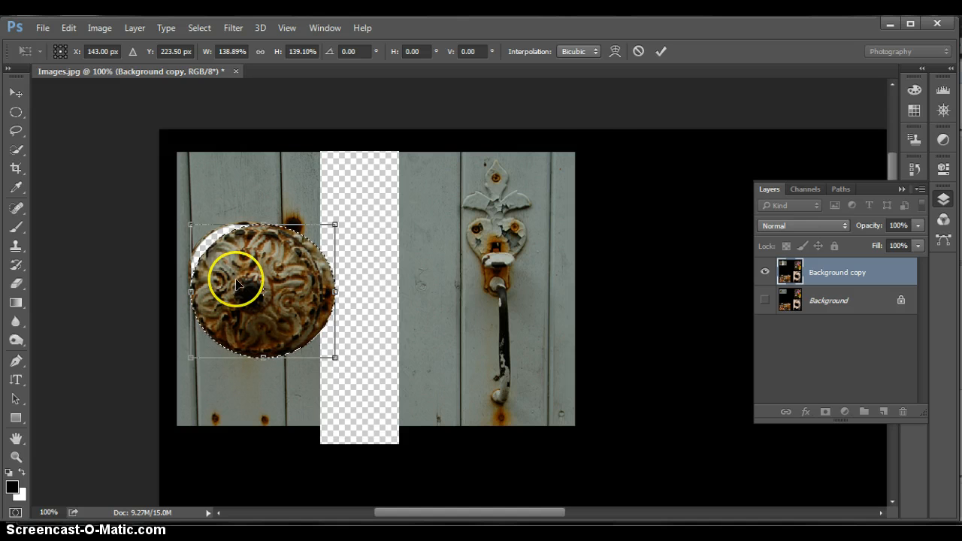
left_click(661, 51)
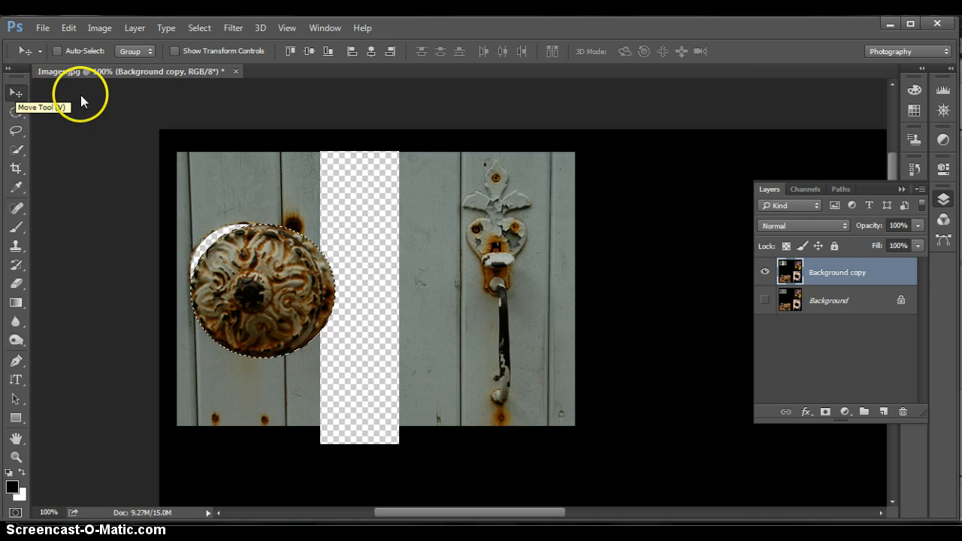
Step: Move the enlarged doorknob over the transparent gap at its upper edge and clear the selection
left_click_drag(268, 300, 248, 300)
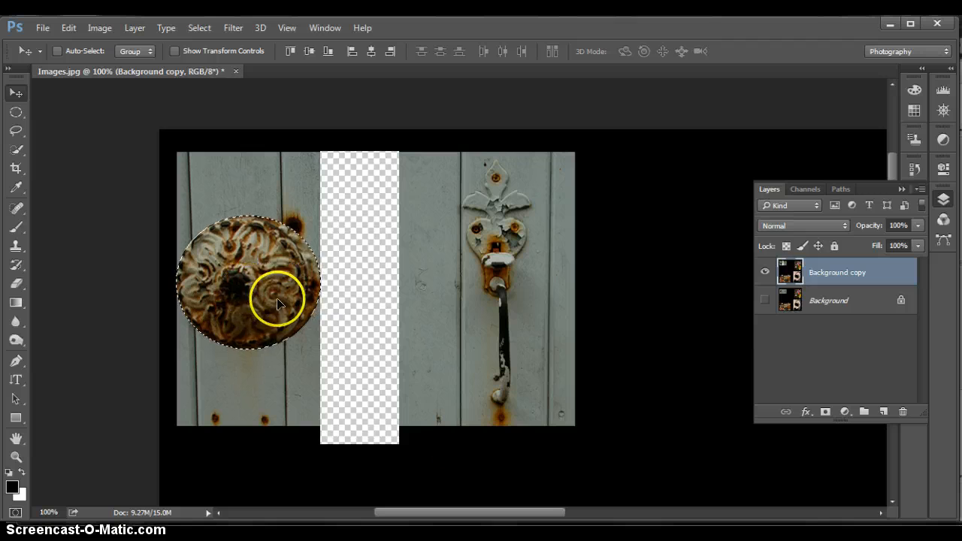
left_click(466, 450)
left_click(467, 453)
key("ctrl+d")
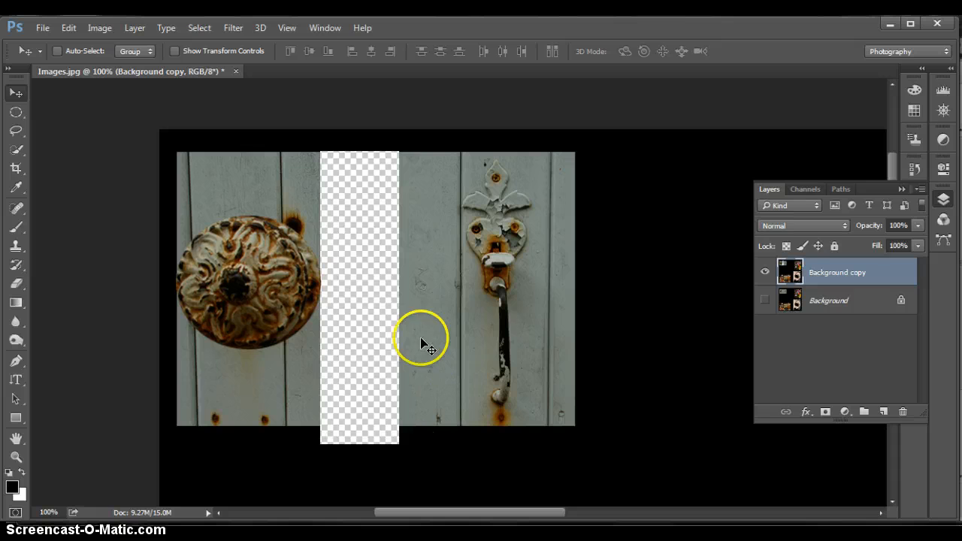
left_click(199, 28)
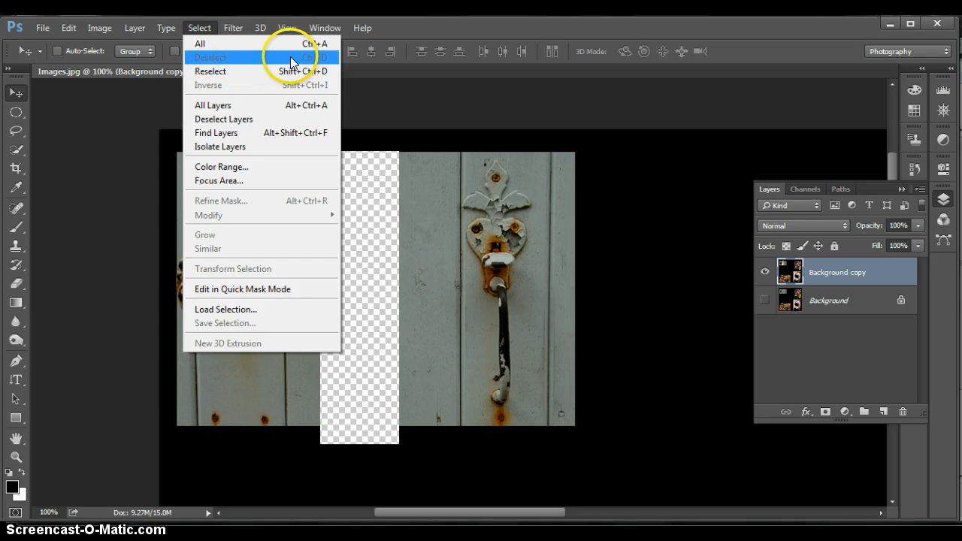
left_click(194, 29)
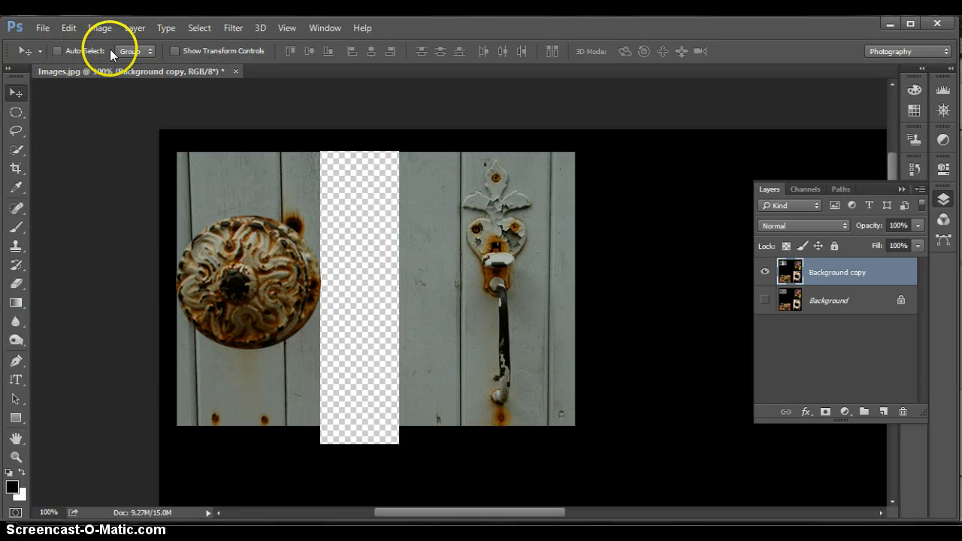
Step: Draw a circular new selection over the door photo's lower-right corner with the Elliptical Marquee and clear it
left_click(16, 113)
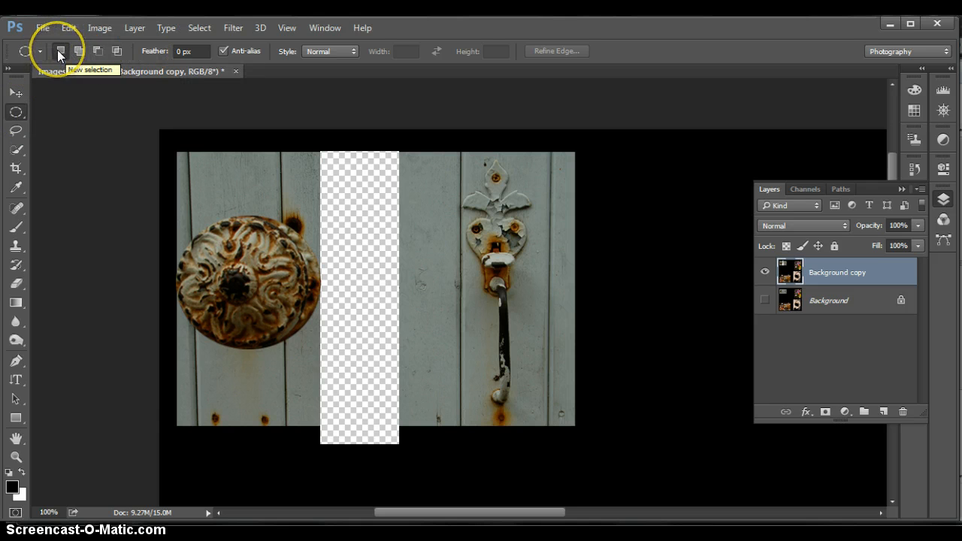
left_click_drag(443, 192, 616, 433)
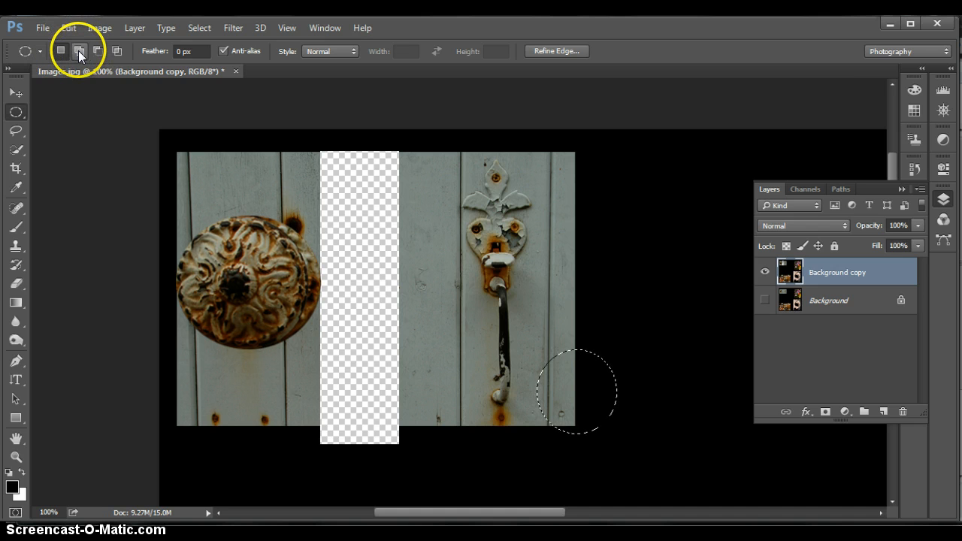
left_click(145, 106)
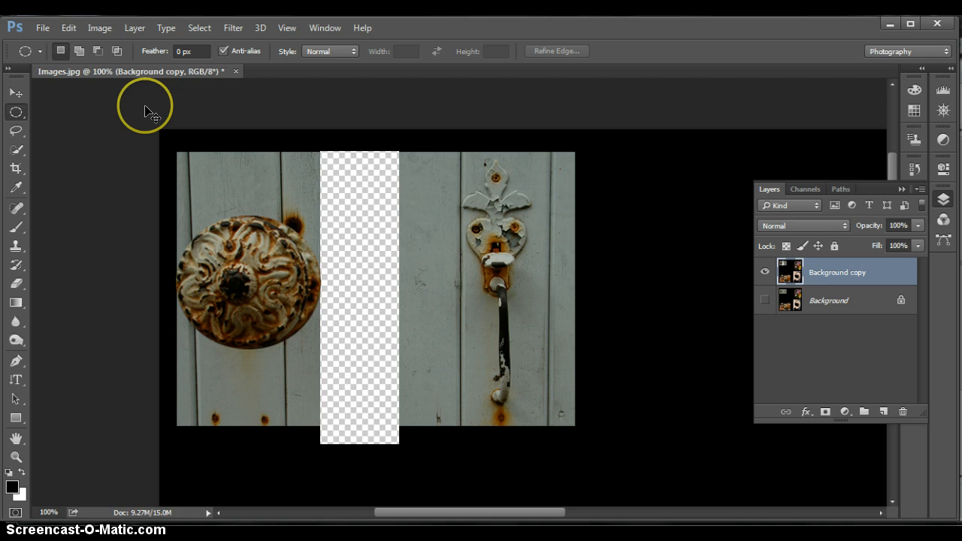
Step: Build a combined selection of the door handle's plate, long grip and top ornament by adding three ellipses
left_click(80, 51)
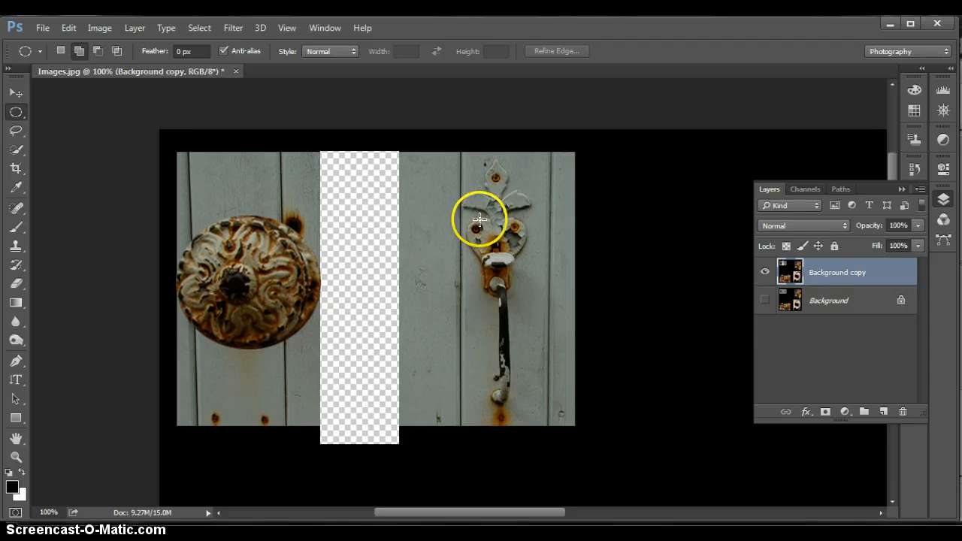
left_click_drag(474, 219, 529, 296)
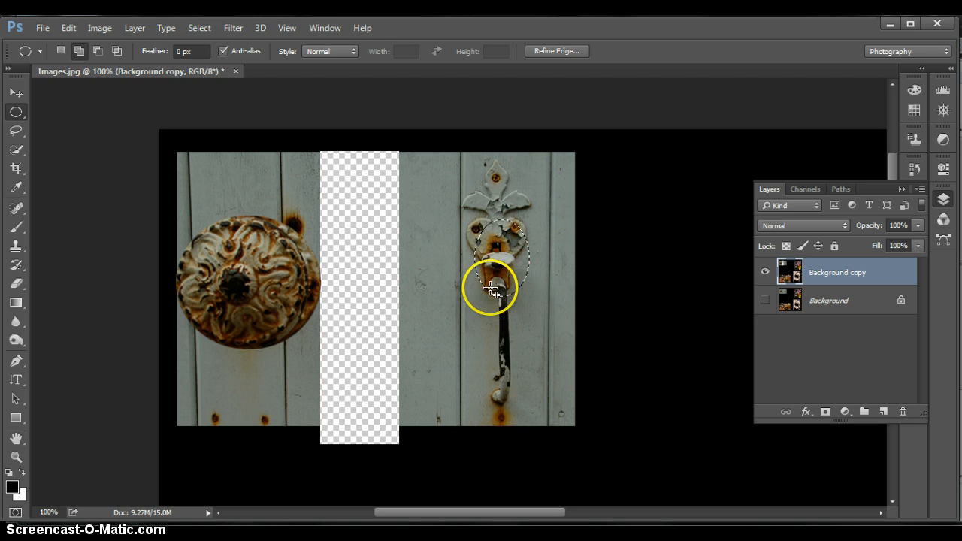
left_click_drag(496, 288, 509, 413)
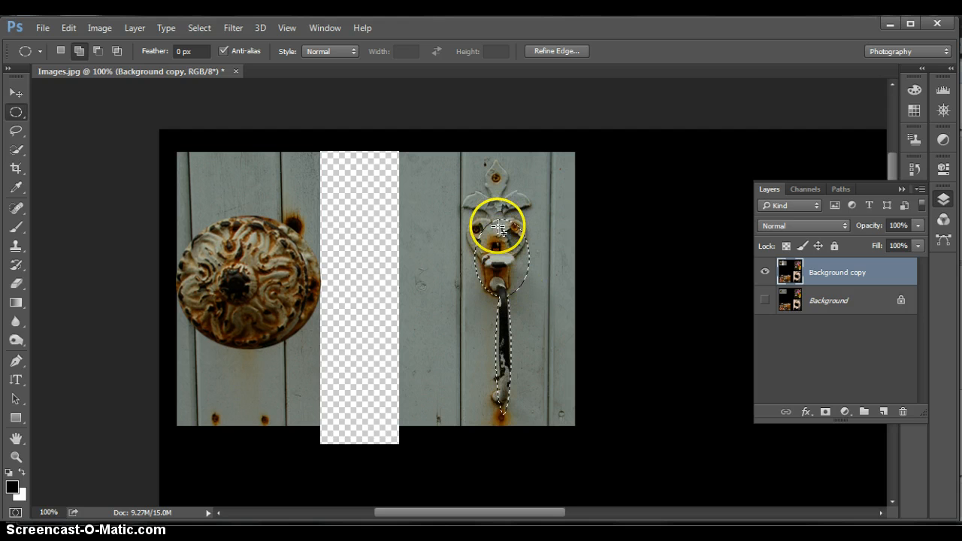
left_click_drag(497, 225, 492, 161)
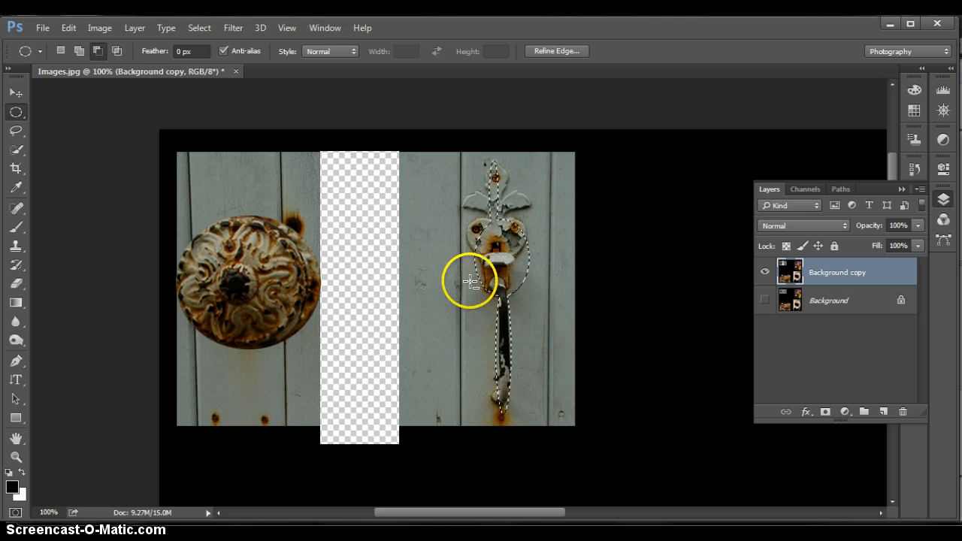
Step: Subtract a flat ellipse from the handle selection just below the plate, separating the plate from the grip
left_click_drag(469, 280, 542, 300)
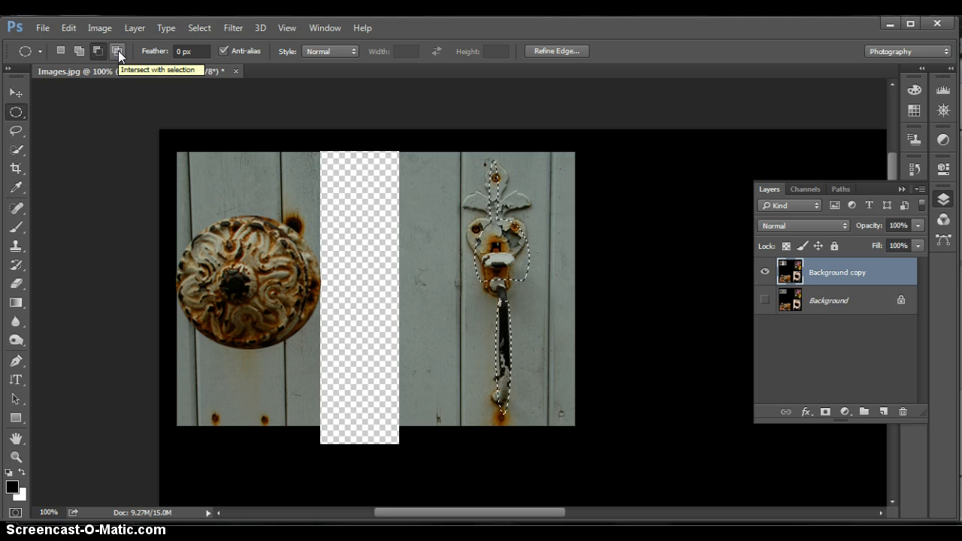
left_click(78, 51)
left_click(94, 53)
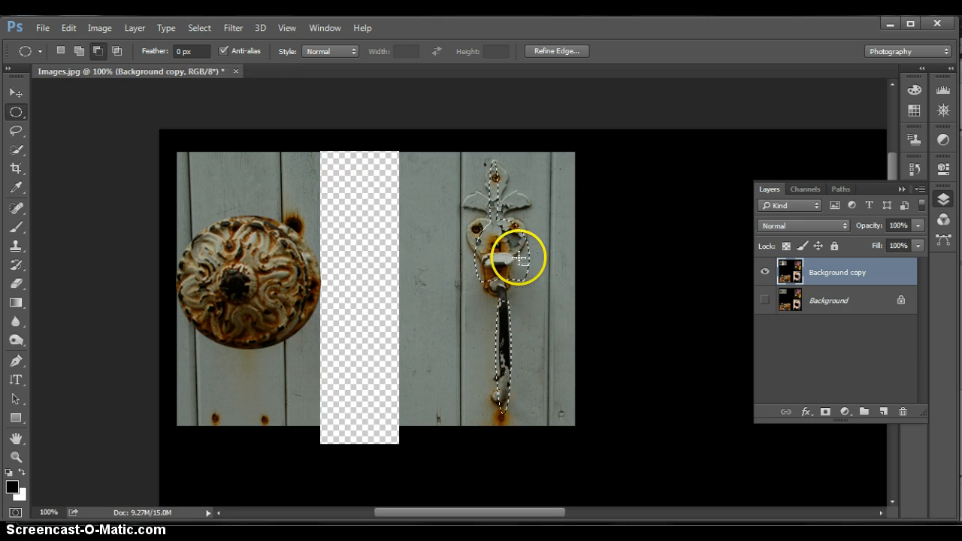
Step: Copy the selected handle pieces, paste them onto a new layer and move them onto the black area right of the door photo
left_click(13, 91)
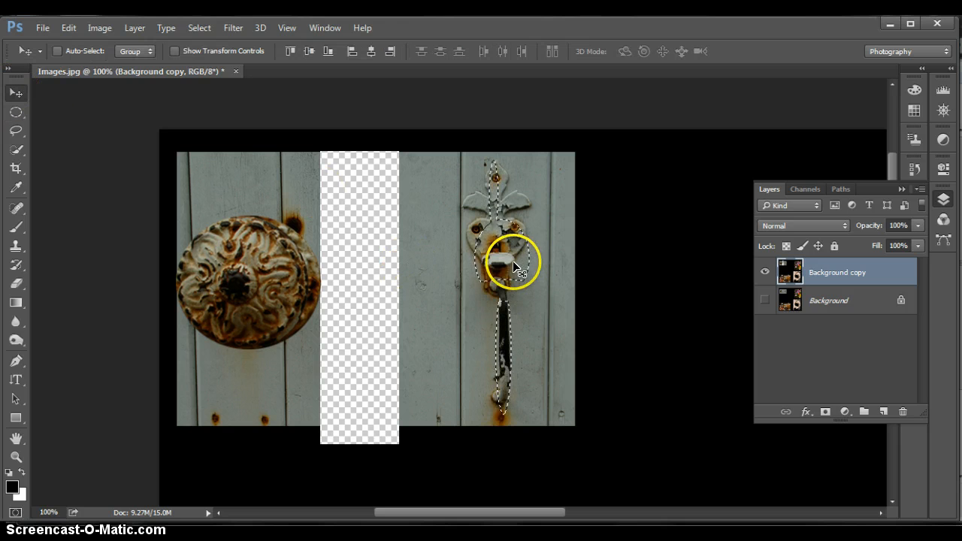
left_click_drag(490, 242, 502, 249)
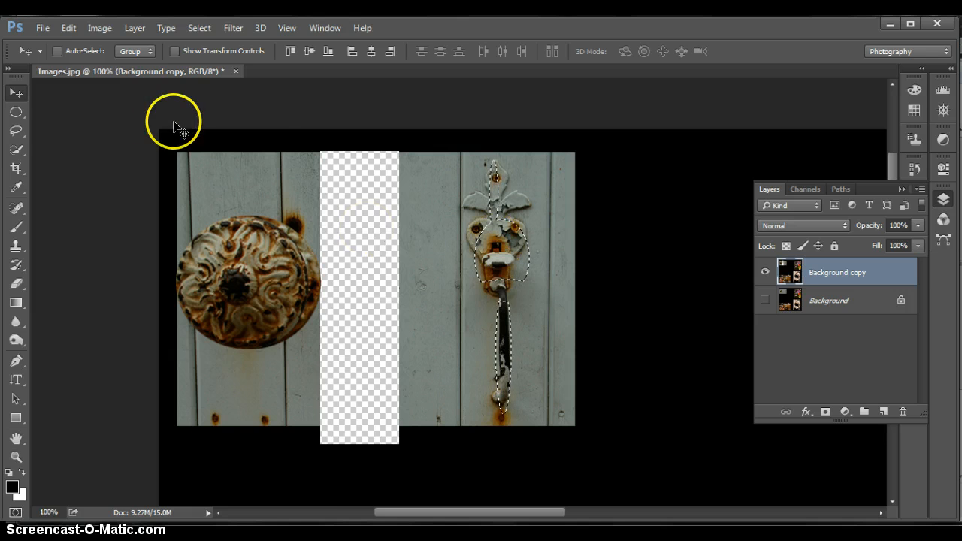
left_click(65, 28)
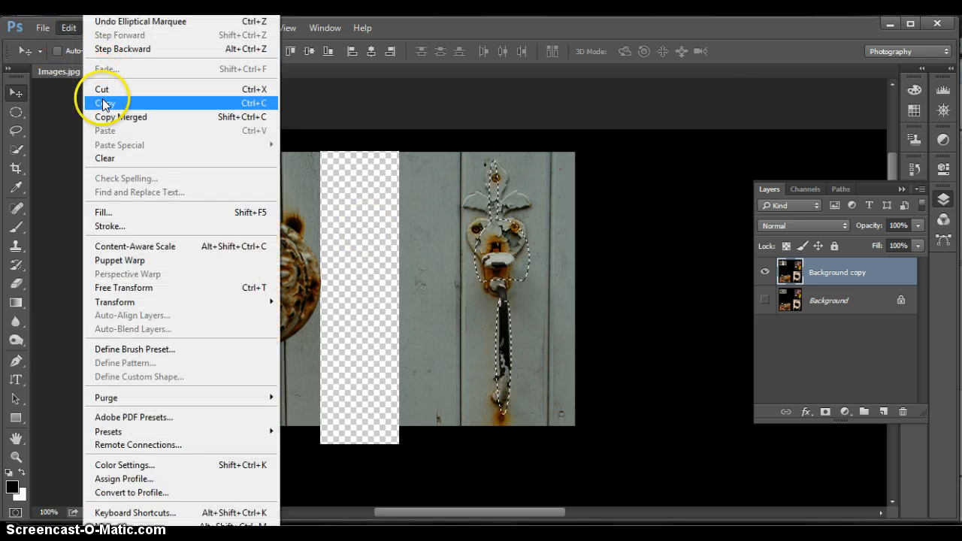
left_click(105, 105)
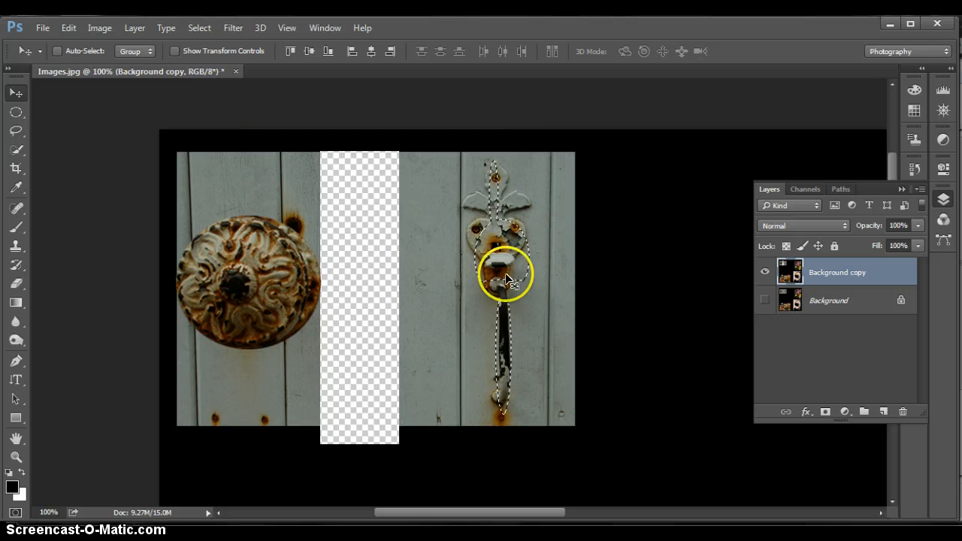
left_click(69, 28)
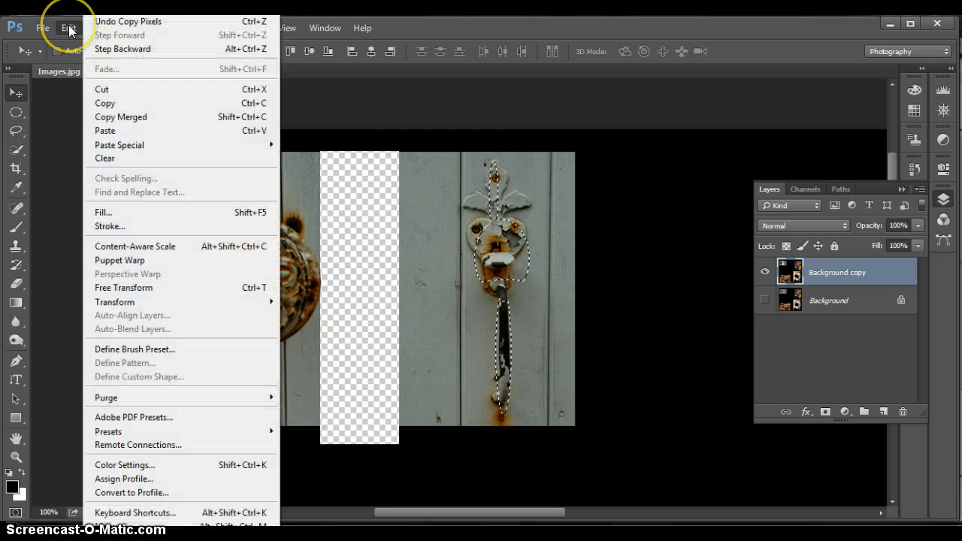
left_click(100, 130)
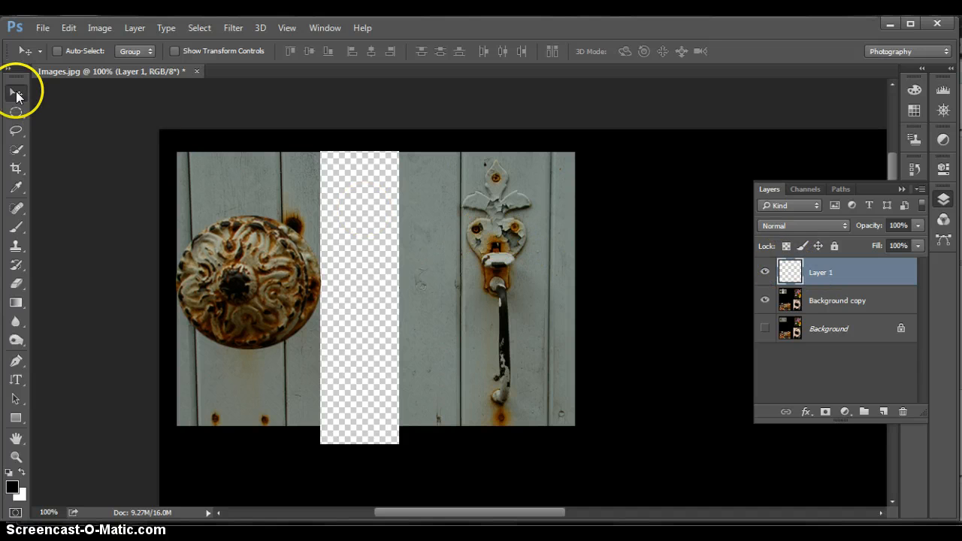
left_click_drag(496, 244, 615, 247)
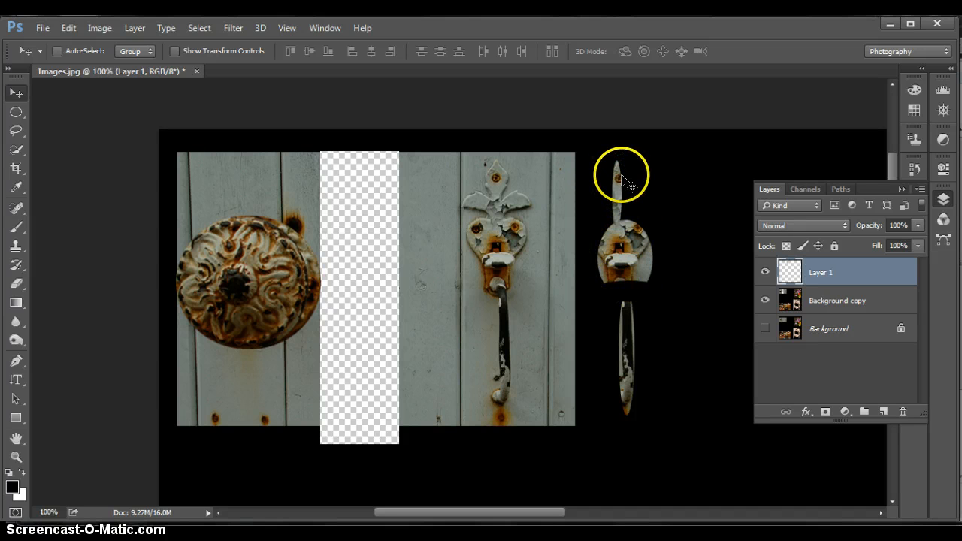
left_click_drag(621, 199, 616, 283)
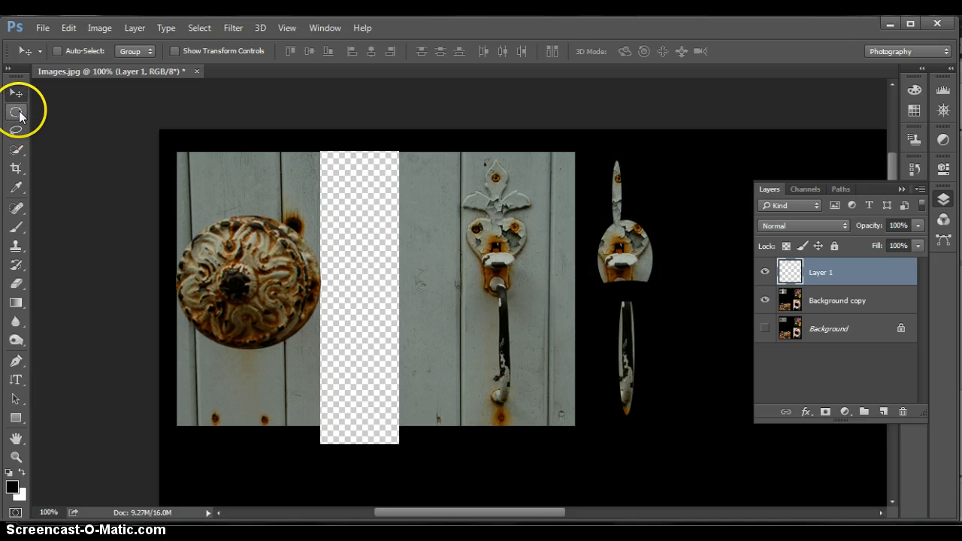
Step: Set the Elliptical Marquee's feather to 3 px and select the original handle's plate, top ornament and grip by adding three ellipses
left_click(16, 111)
left_click(178, 51)
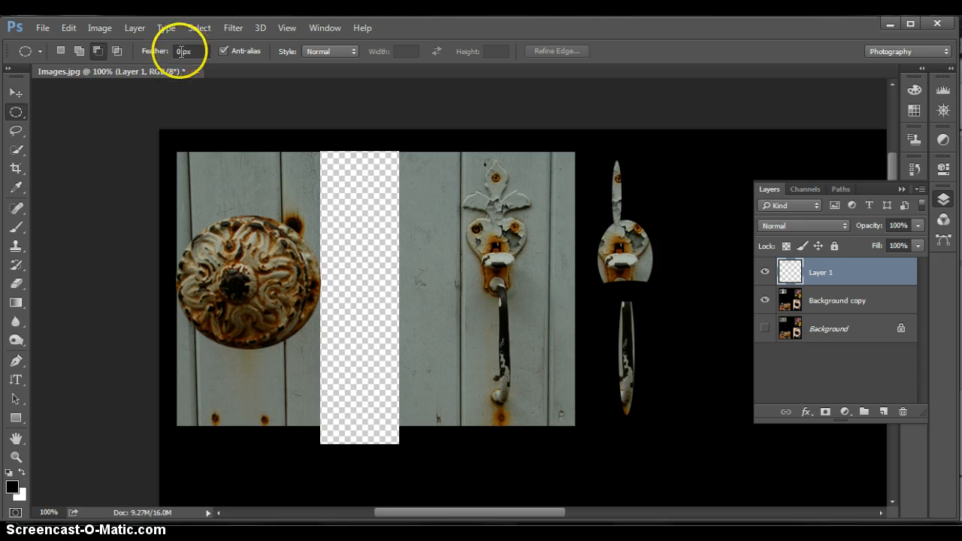
type("5")
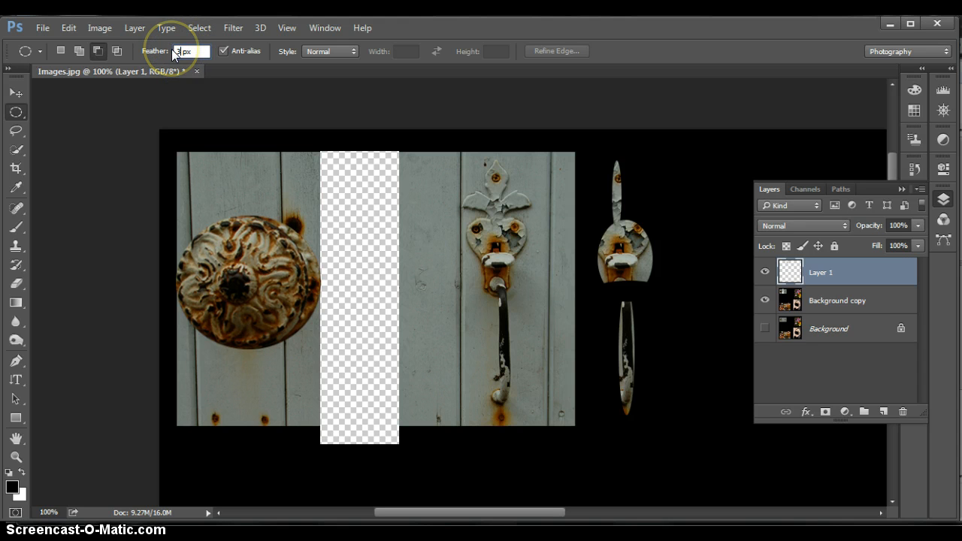
left_click(79, 51)
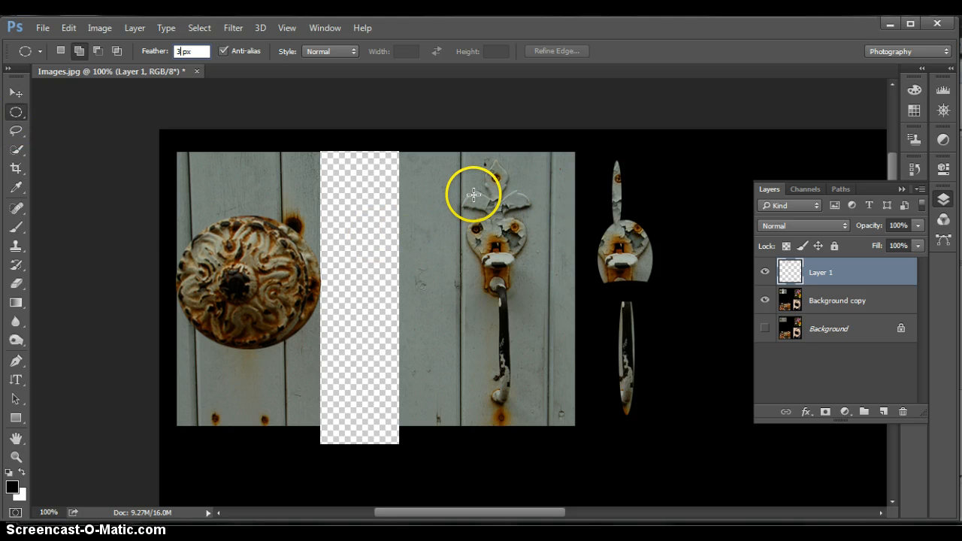
left_click_drag(473, 195, 523, 290)
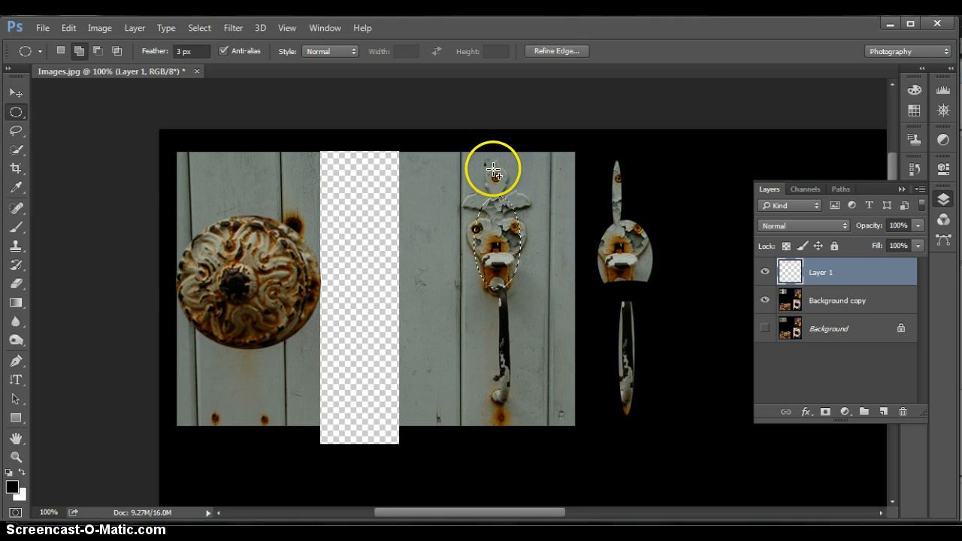
left_click_drag(492, 166, 497, 201)
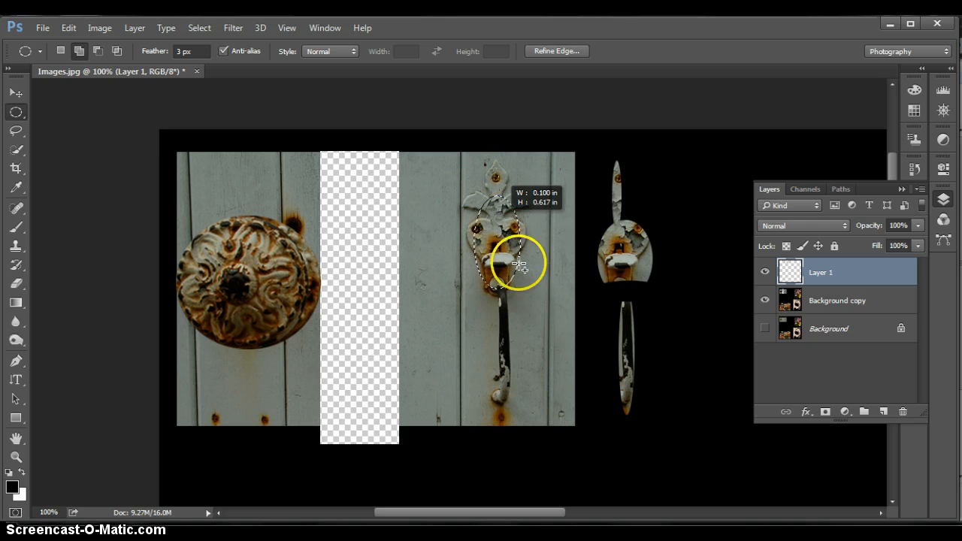
left_click_drag(495, 279, 519, 421)
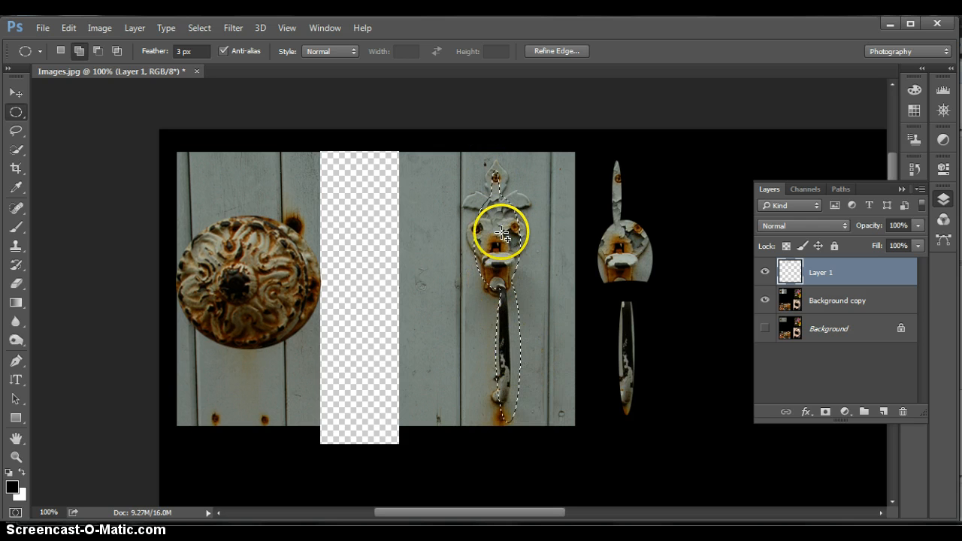
Step: Move the feathered handle selection on the Background copy layer to the black area just right of the pasted handle pieces, and deselect
left_click(15, 91)
left_click_drag(498, 242, 526, 251)
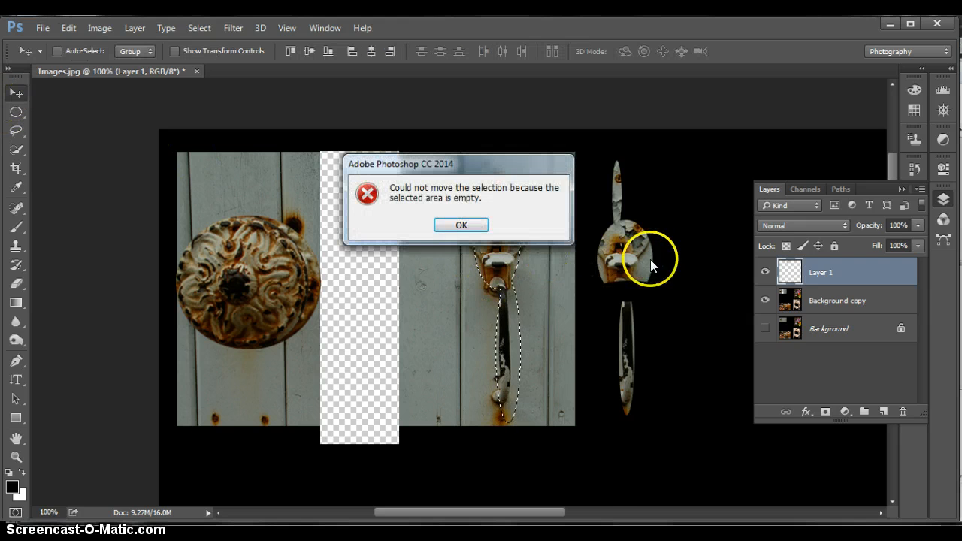
left_click(454, 224)
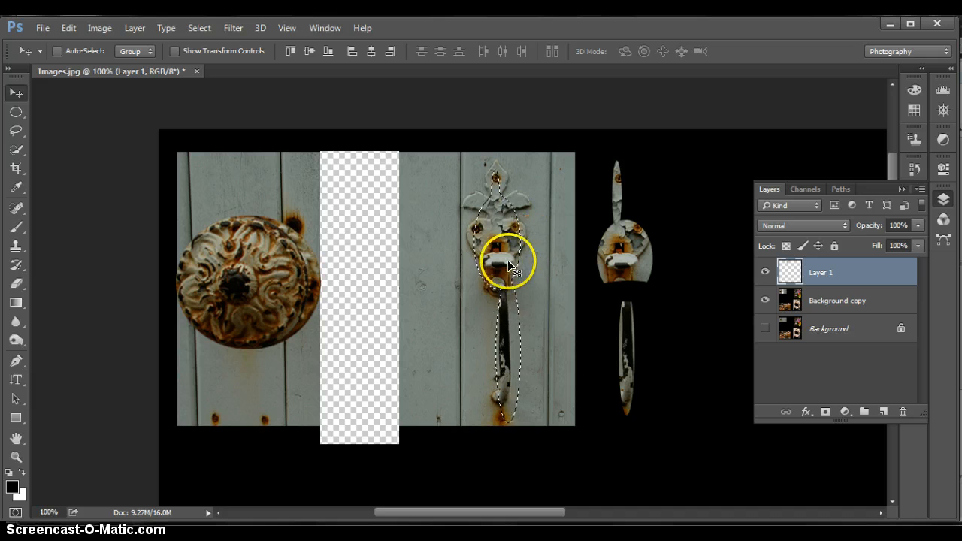
left_click(825, 301)
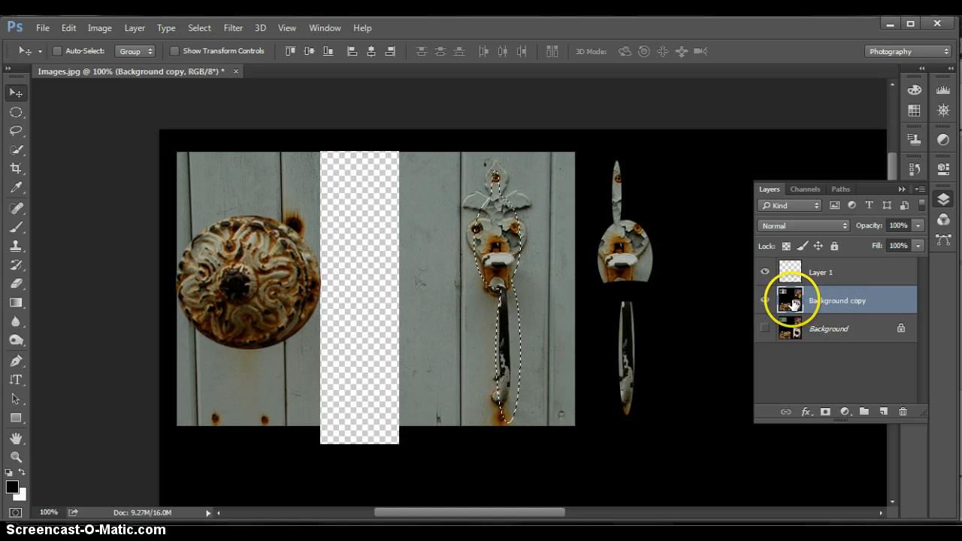
left_click_drag(493, 257, 693, 245)
left_click(818, 291)
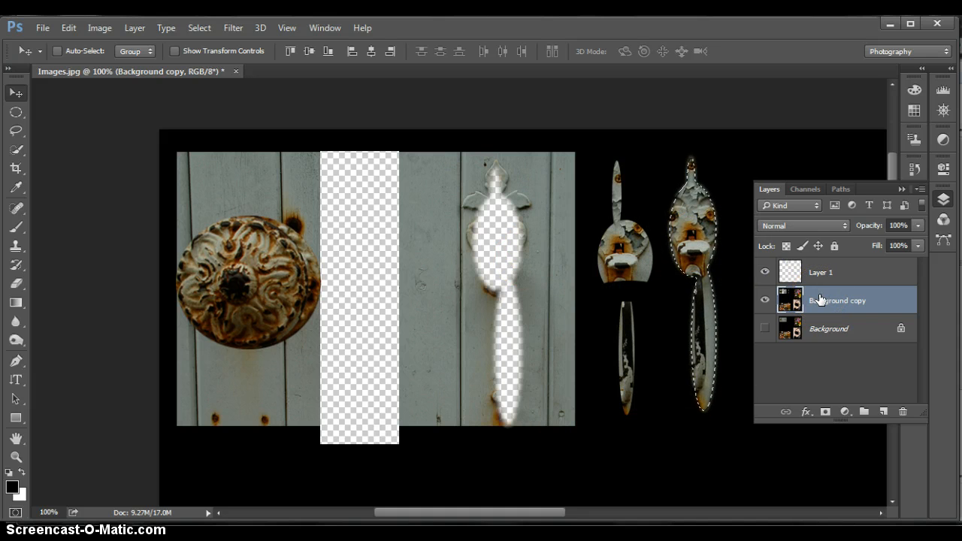
key("ctrl+d")
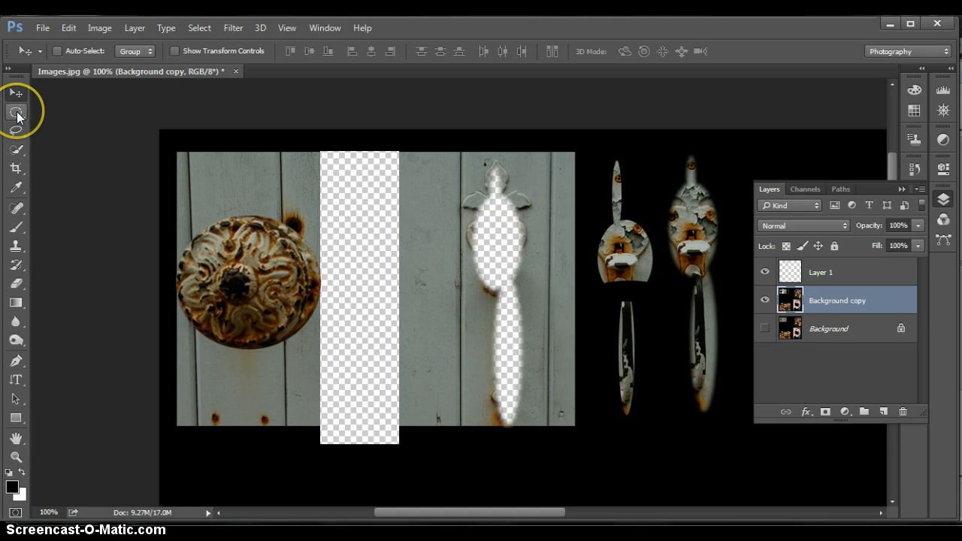
Step: Draw a rectangular marquee around the pasted handle pieces on Layer 1 and check that layer alone by briefly hiding Background copy
left_click(16, 112)
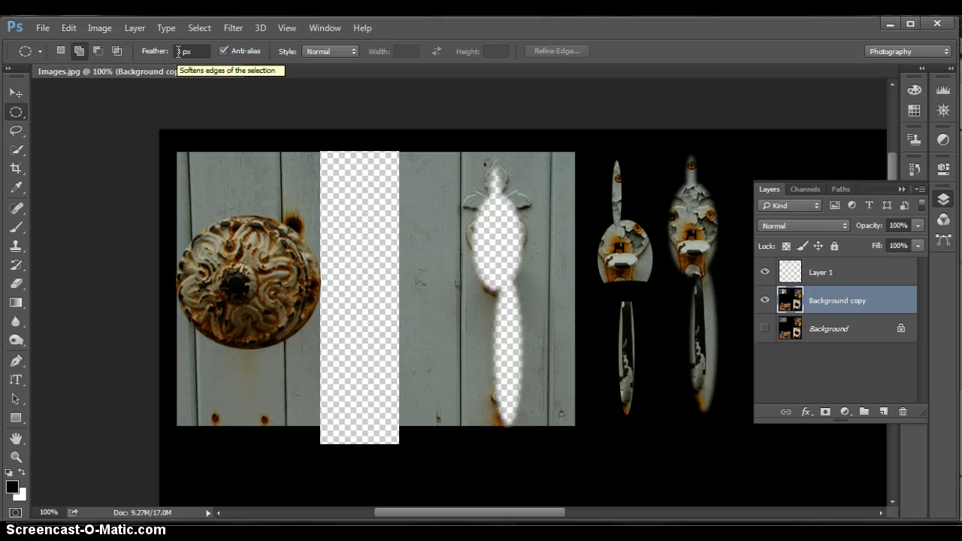
left_click(831, 270)
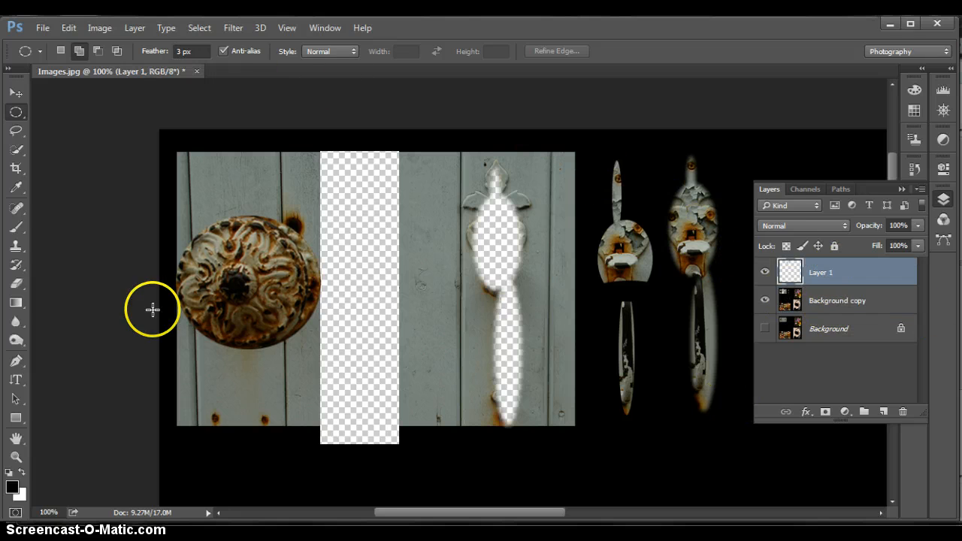
right_click(14, 114)
left_click(86, 108)
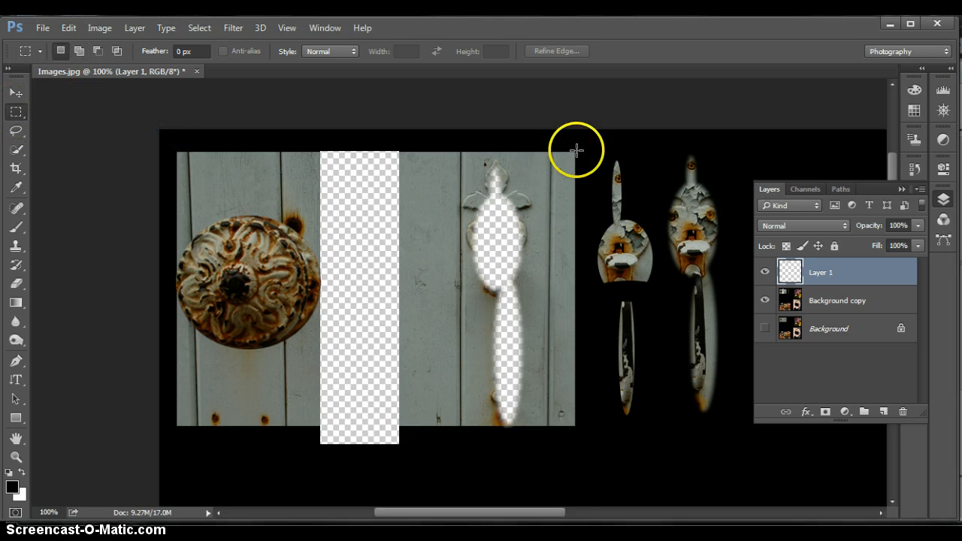
left_click_drag(597, 151, 659, 423)
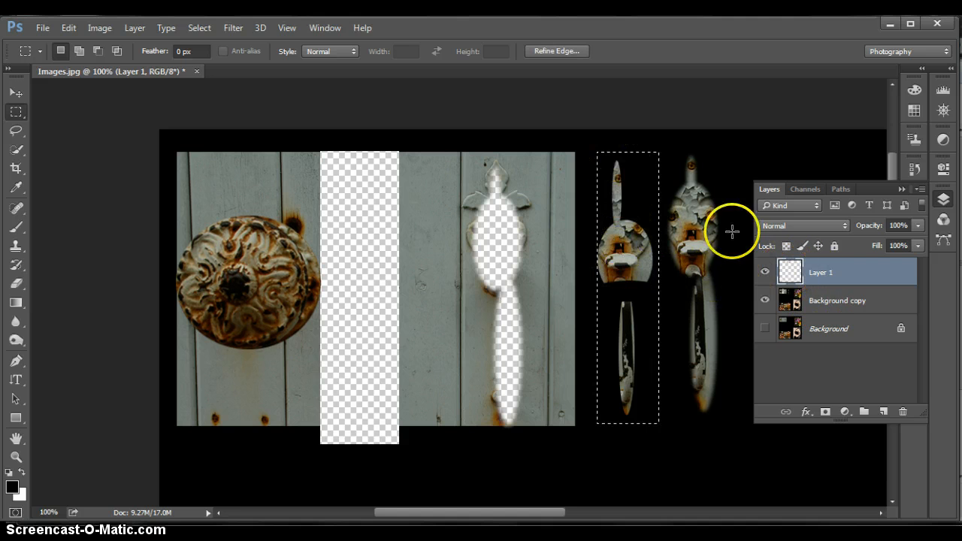
left_click(765, 302)
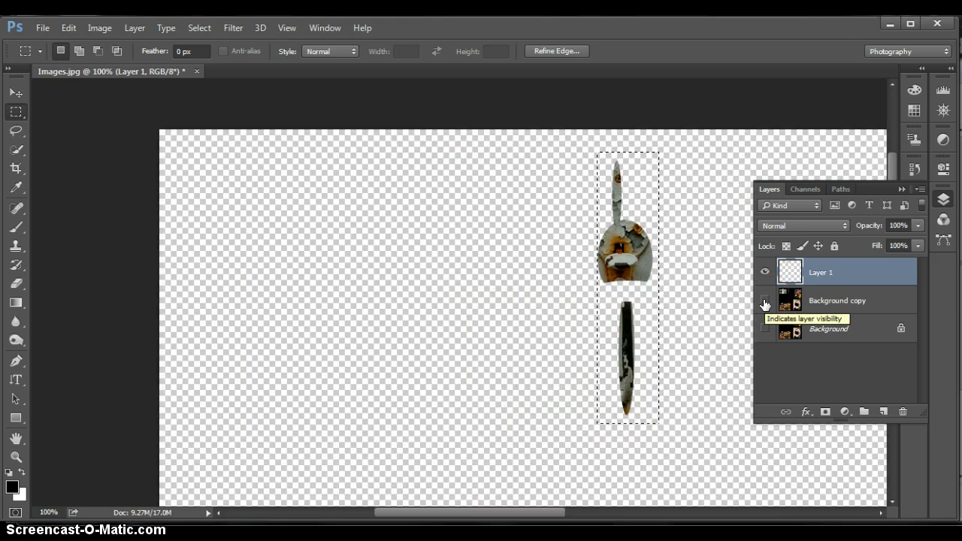
left_click(765, 302)
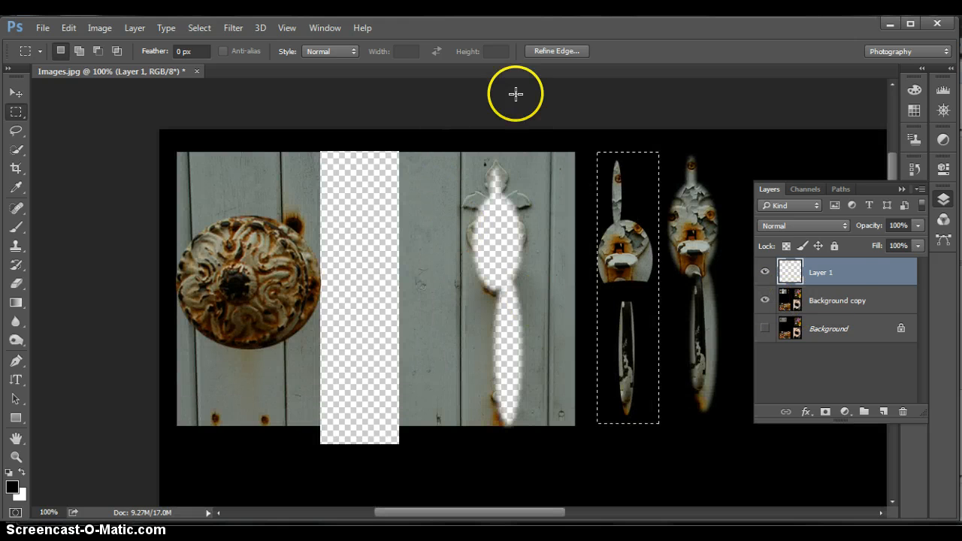
Step: Preview a 2.8 px feather on the rectangular selection with Refine Edge, discard it and clear the selection
left_click(546, 49)
left_click_drag(694, 67, 251, 85)
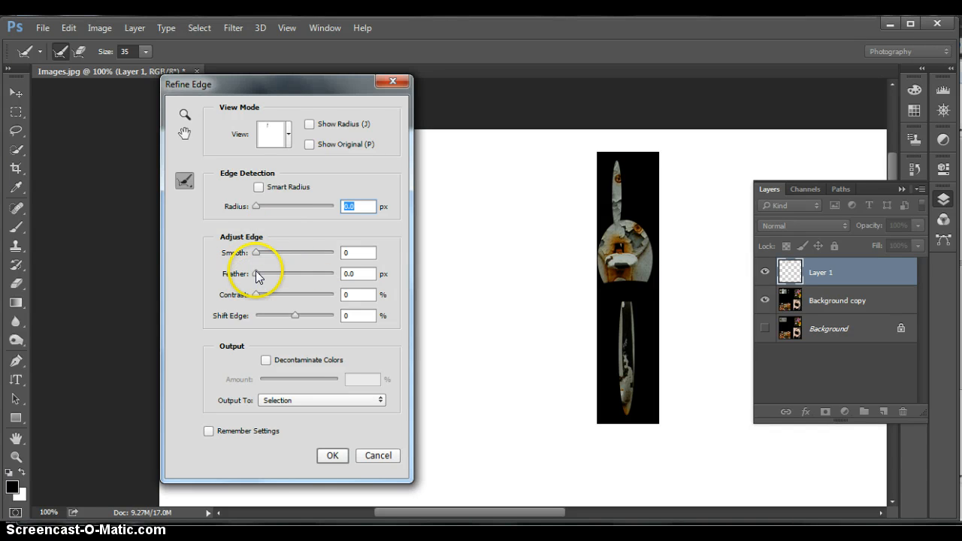
left_click_drag(255, 272, 266, 272)
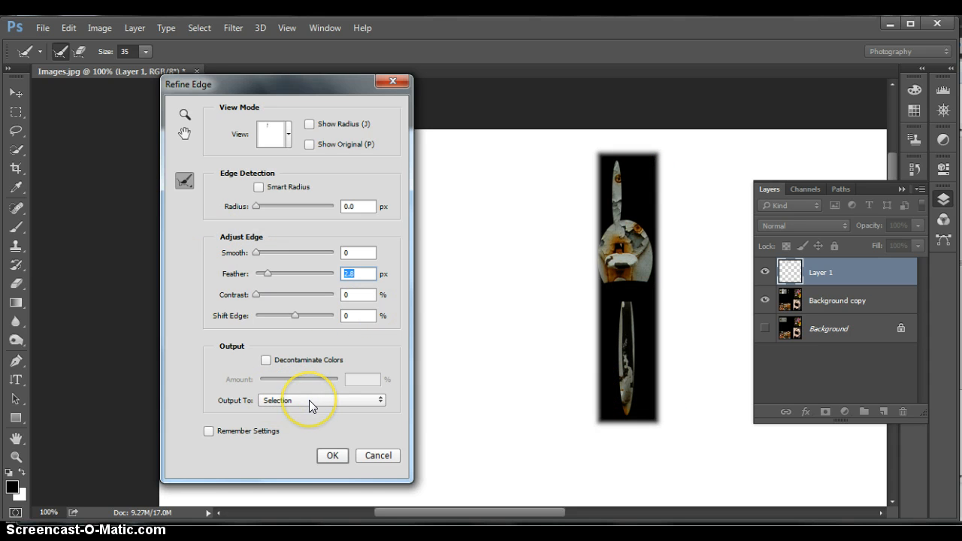
left_click(363, 453)
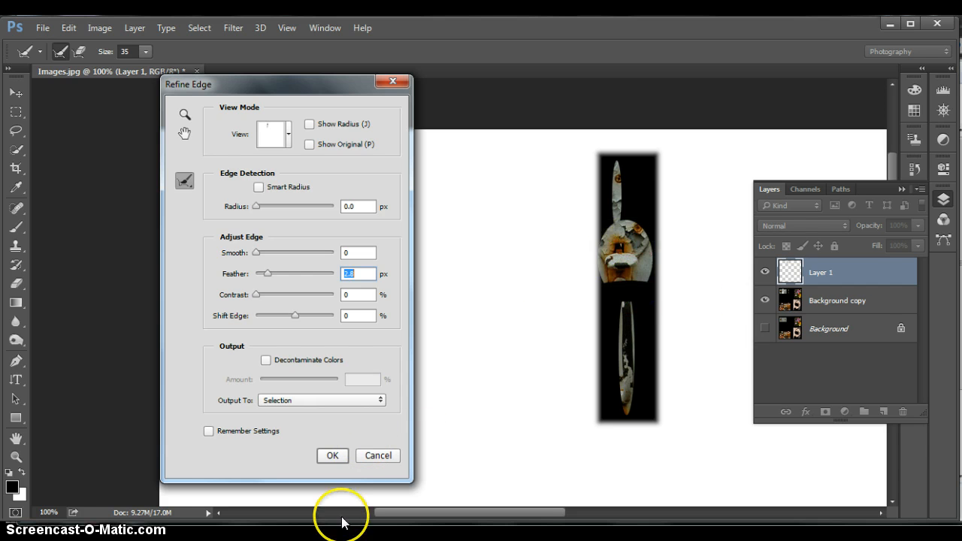
left_click(361, 457)
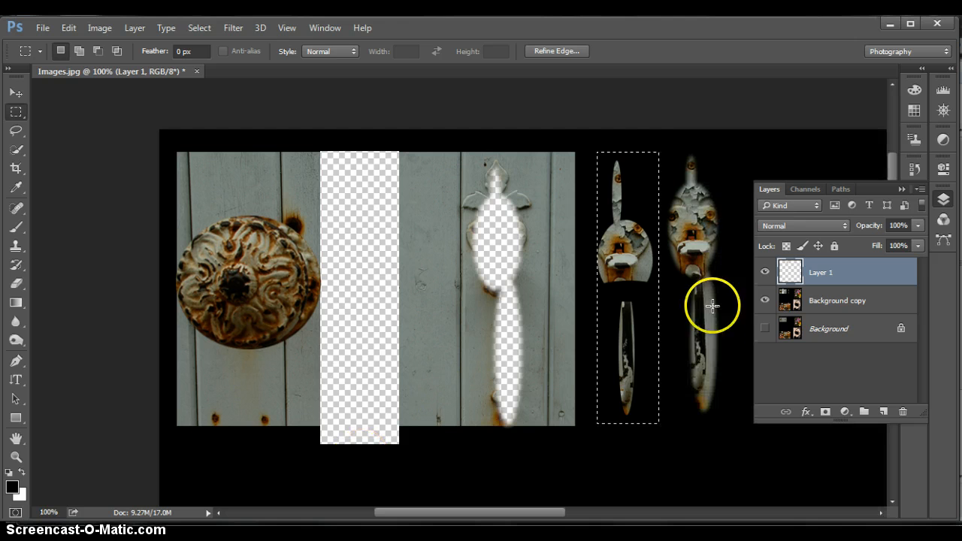
left_click(699, 184)
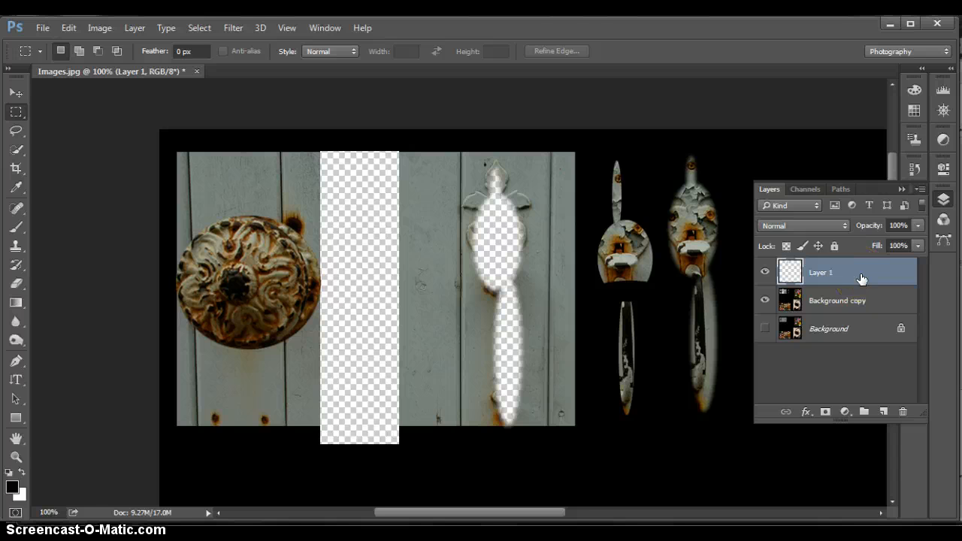
Step: Try the Single Row Marquee on the black area below the door photo and return to the Rectangular Marquee
left_click(12, 111)
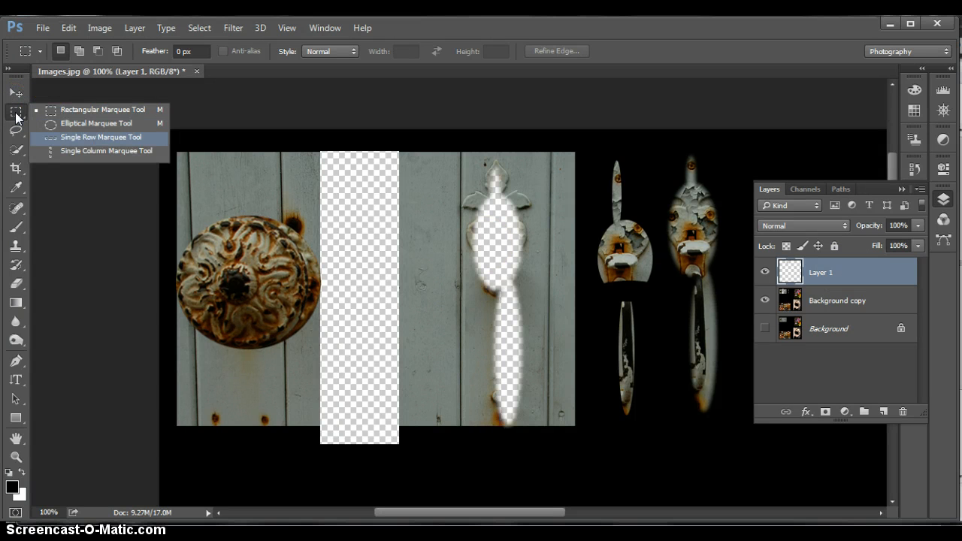
left_click(101, 136)
left_click(246, 478)
left_click_drag(260, 479, 500, 448)
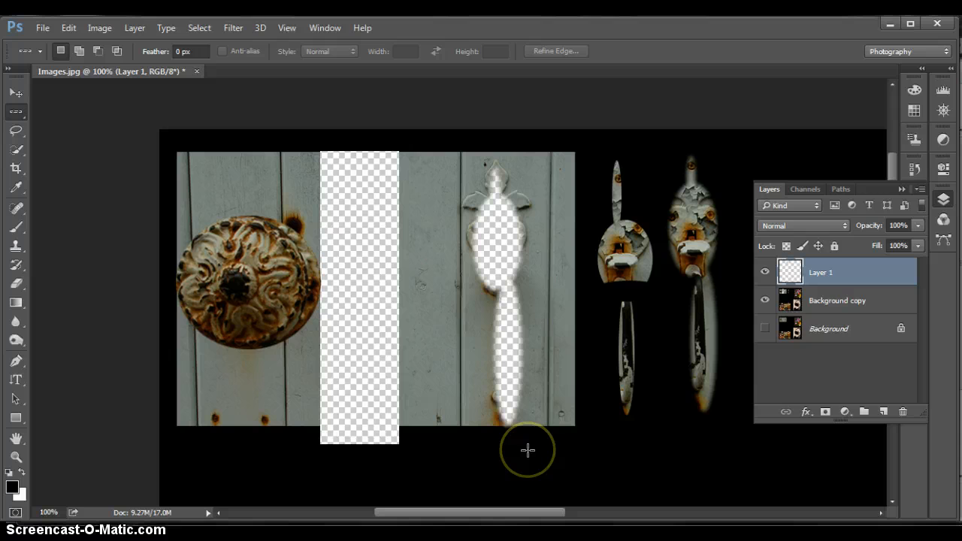
right_click(13, 120)
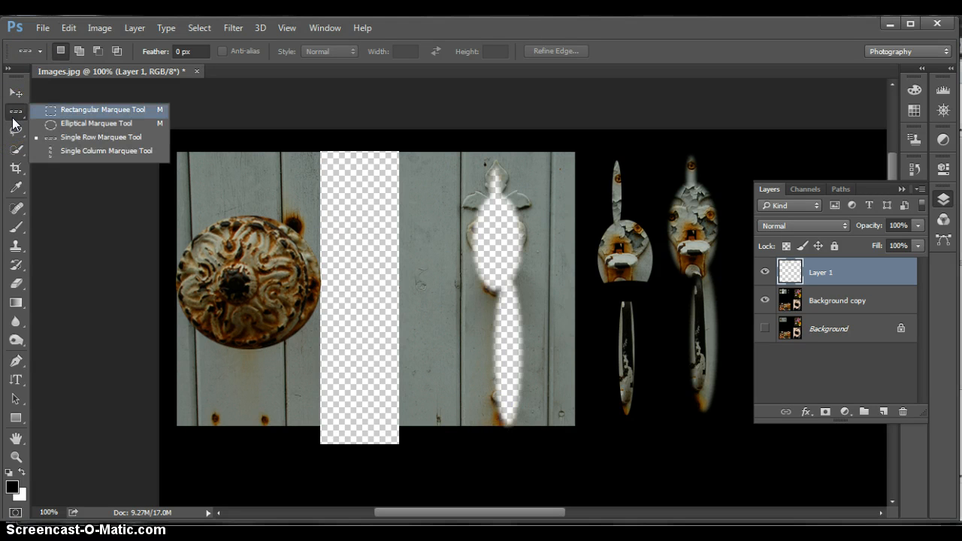
left_click(64, 110)
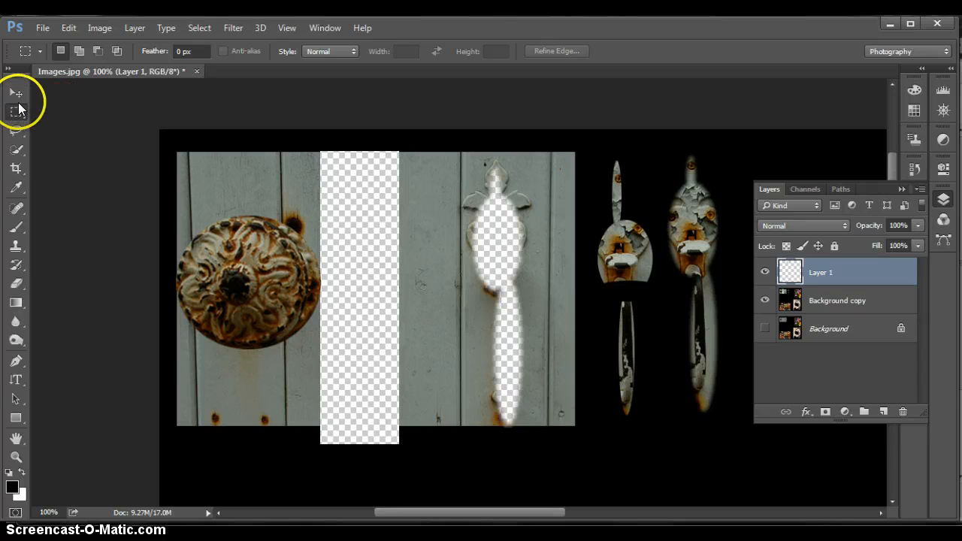